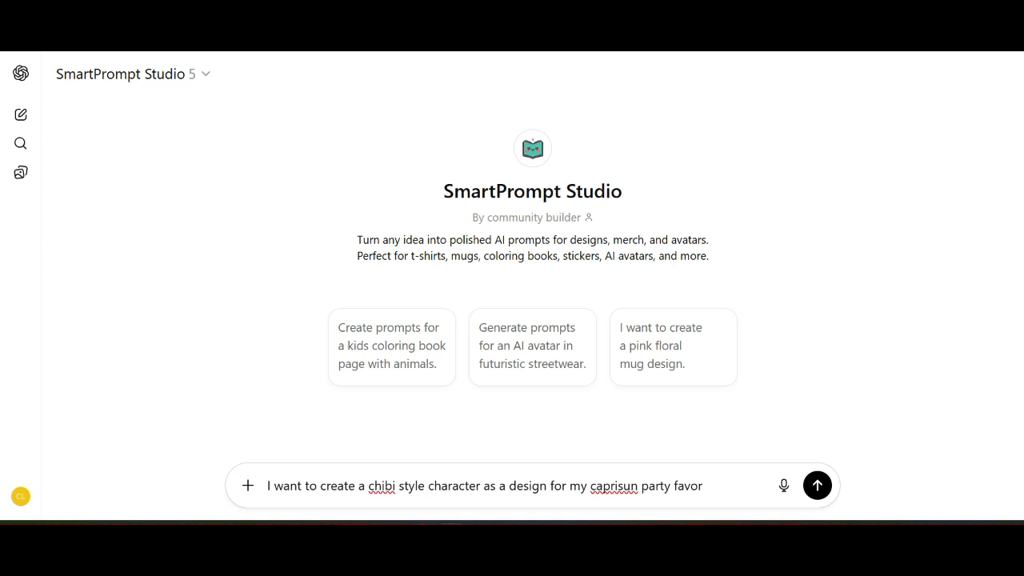
# Submit the request for chibi-style Capri Sun party favor character prompts and copy the full "Beach Day Cutie" prompt from the reply.
pyautogui.click(816, 485)
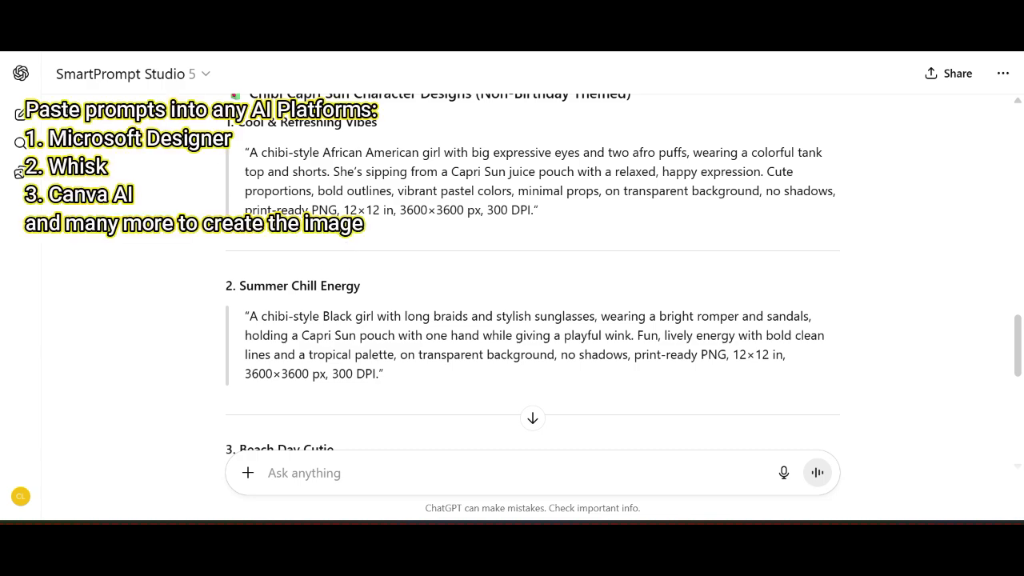
pyautogui.scroll(-3, 532, 280)
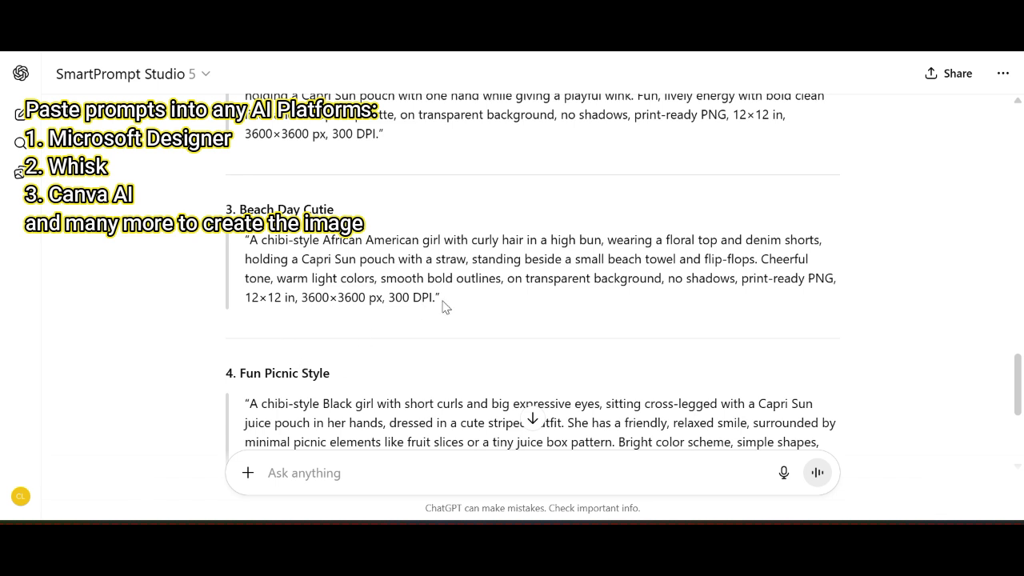
pyautogui.moveTo(441, 297); pyautogui.dragTo(245, 240)
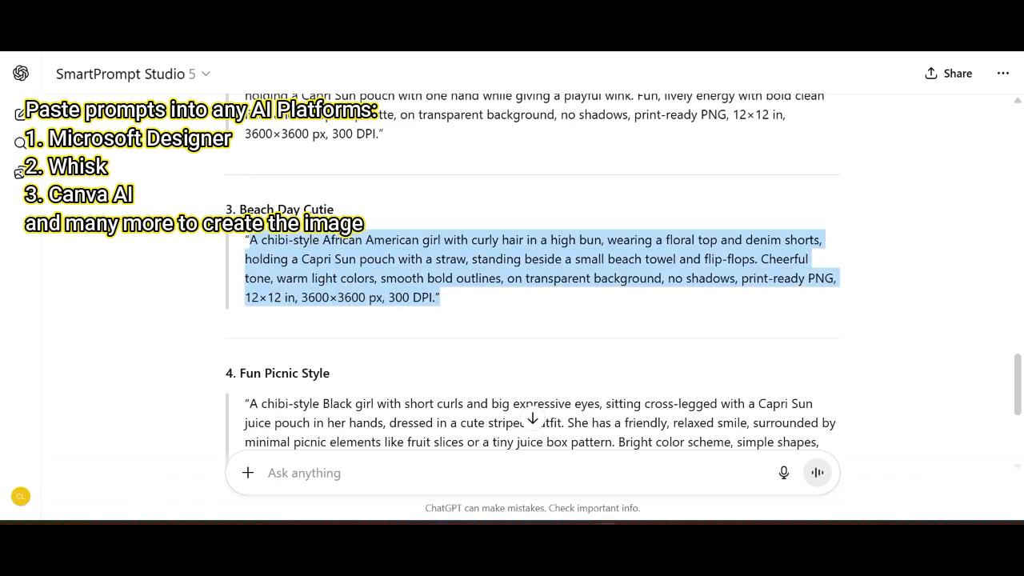
pyautogui.rightClick(269, 251)
pyautogui.click(311, 276)
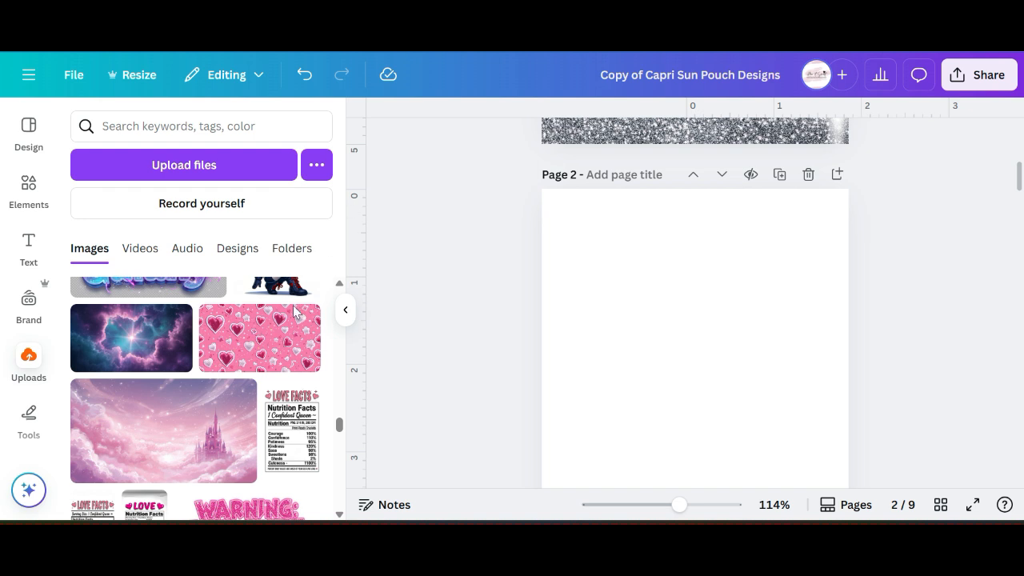
# Add the uploaded pink hearts-and-stars pattern to page 2 and set it as the page background.
pyautogui.click(259, 346)
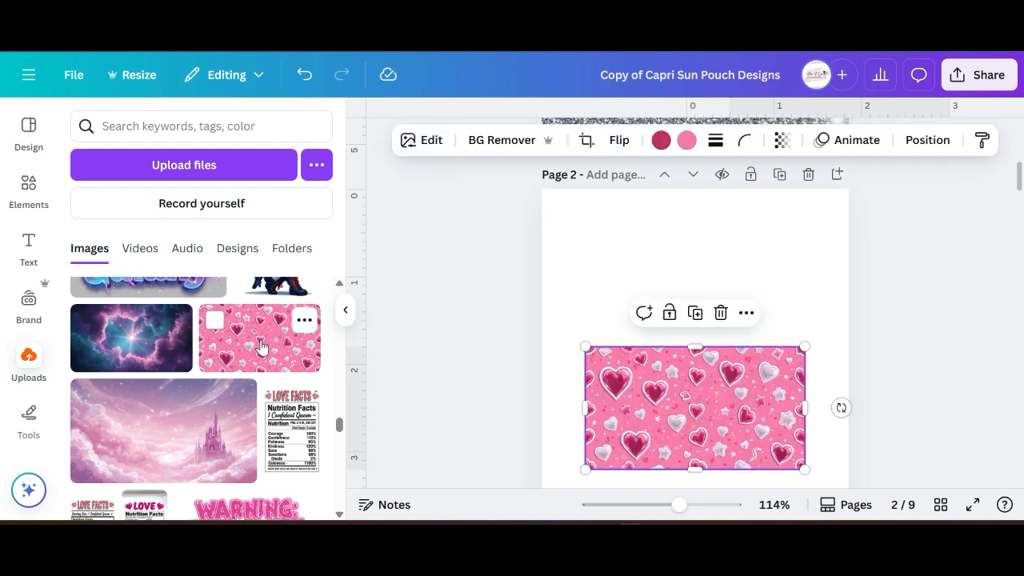
pyautogui.scroll(-2, 718, 396)
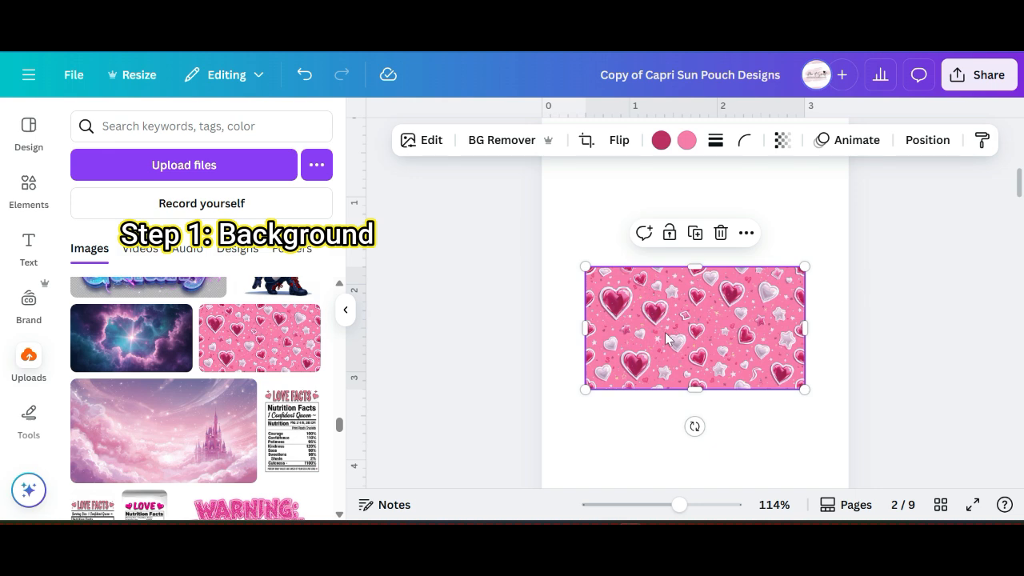
pyautogui.click(746, 233)
pyautogui.scroll(-1, 786, 419)
pyautogui.scroll(-2, 800, 432)
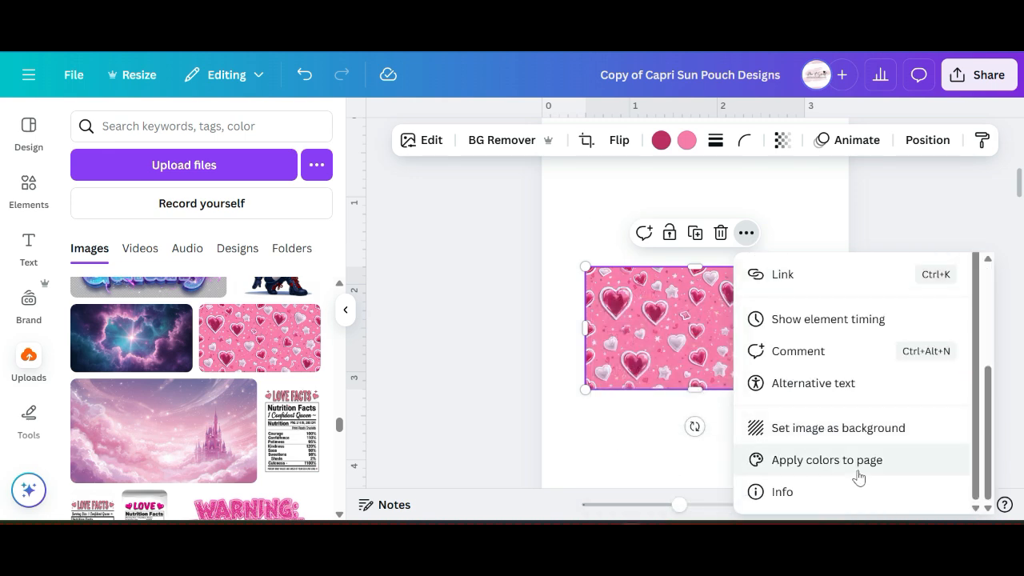
pyautogui.click(842, 432)
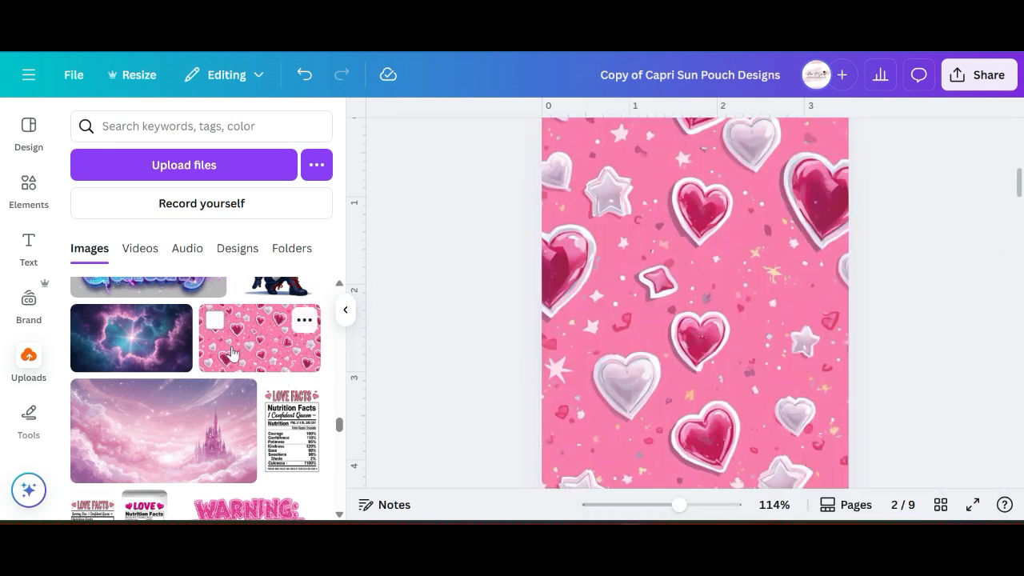
# Add the uploaded pigtailed doll in the pink outfit to page 2, remove its background, and scale it down slightly.
pyautogui.scroll(-6, 231, 352)
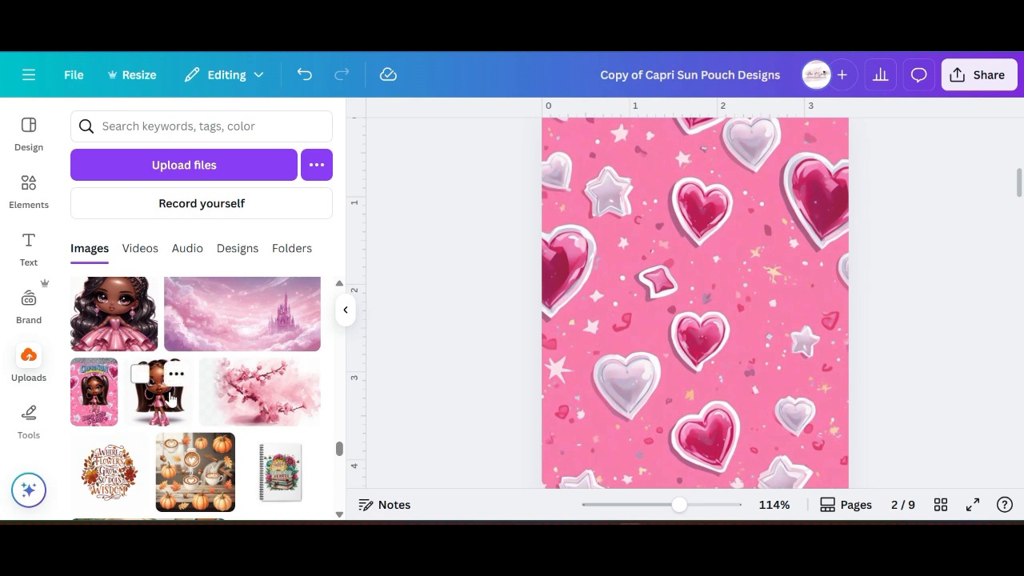
pyautogui.click(160, 404)
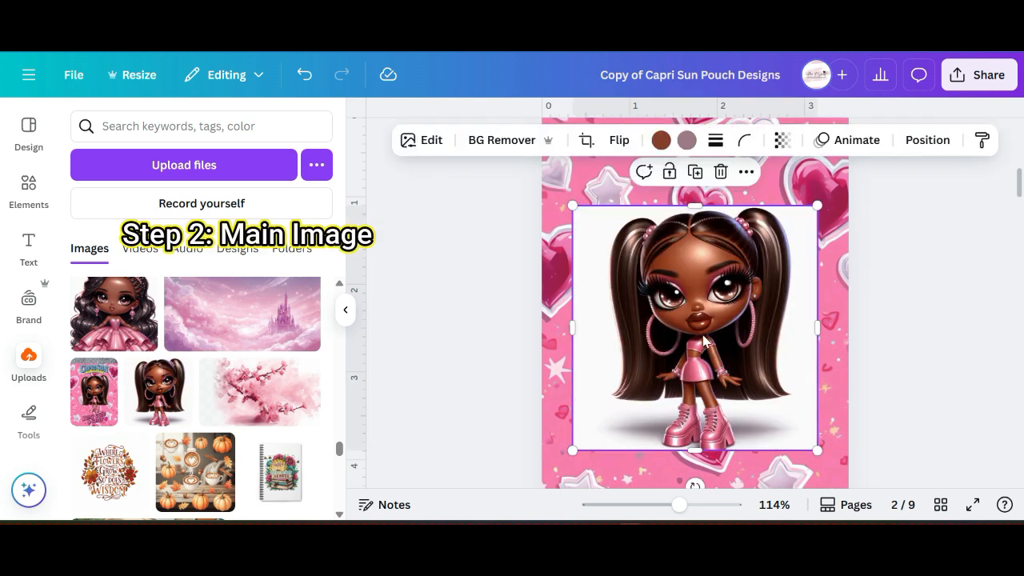
pyautogui.click(497, 143)
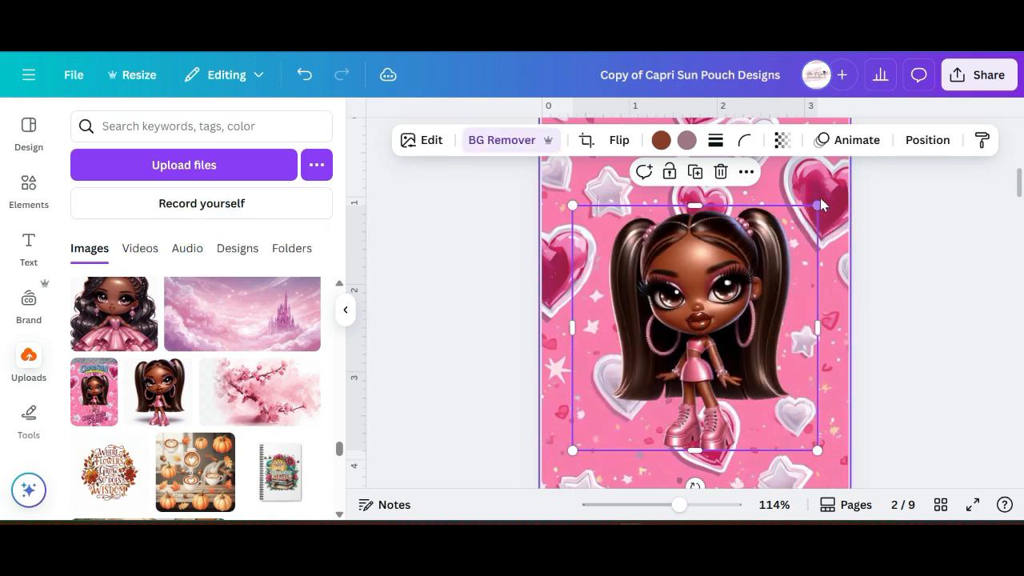
pyautogui.moveTo(820, 201); pyautogui.dragTo(810, 232)
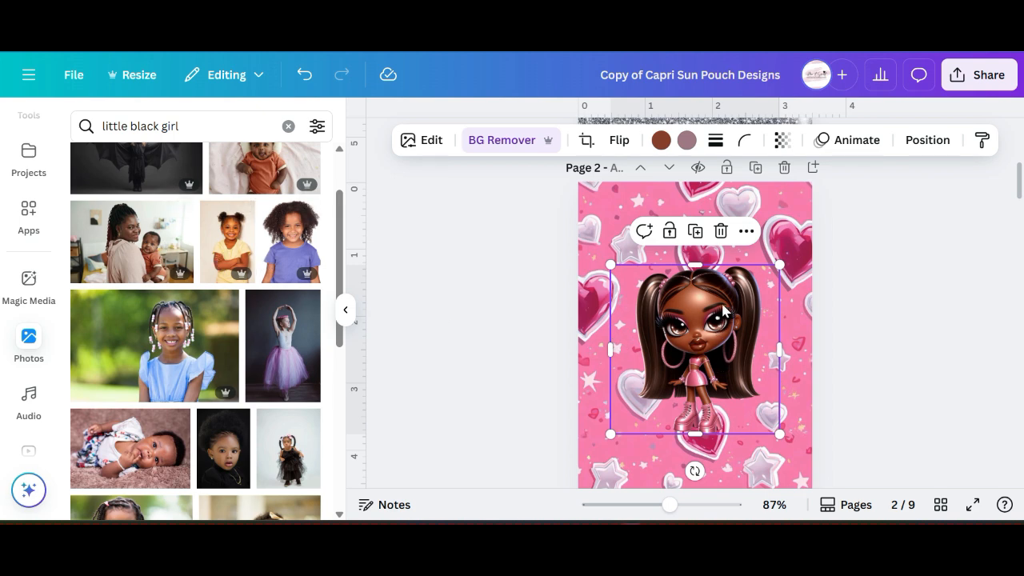
# Try replacing the doll with the stock photo of the girl in a yellow dress, with its background removed.
pyautogui.click(721, 232)
pyautogui.click(223, 232)
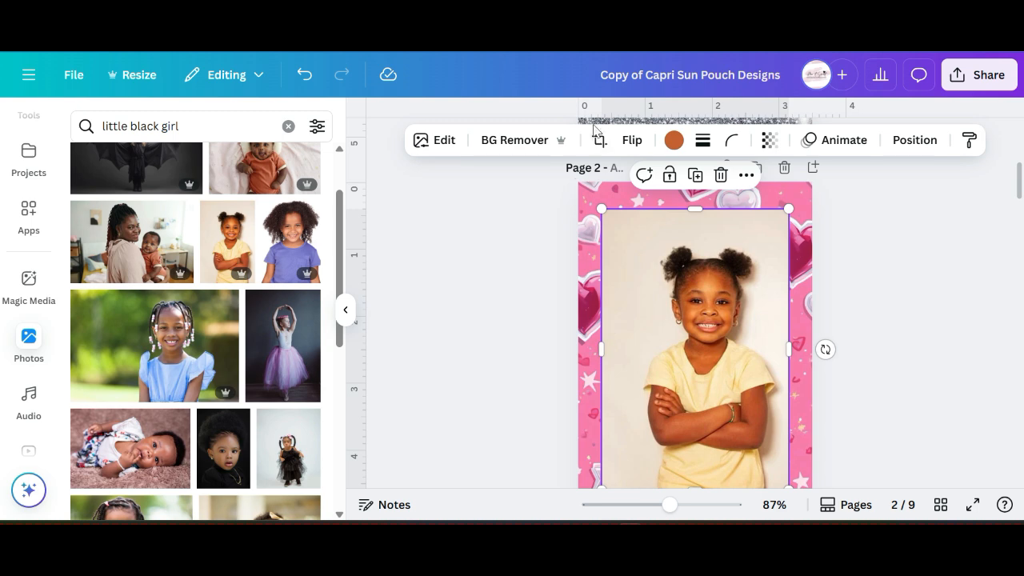
pyautogui.click(515, 140)
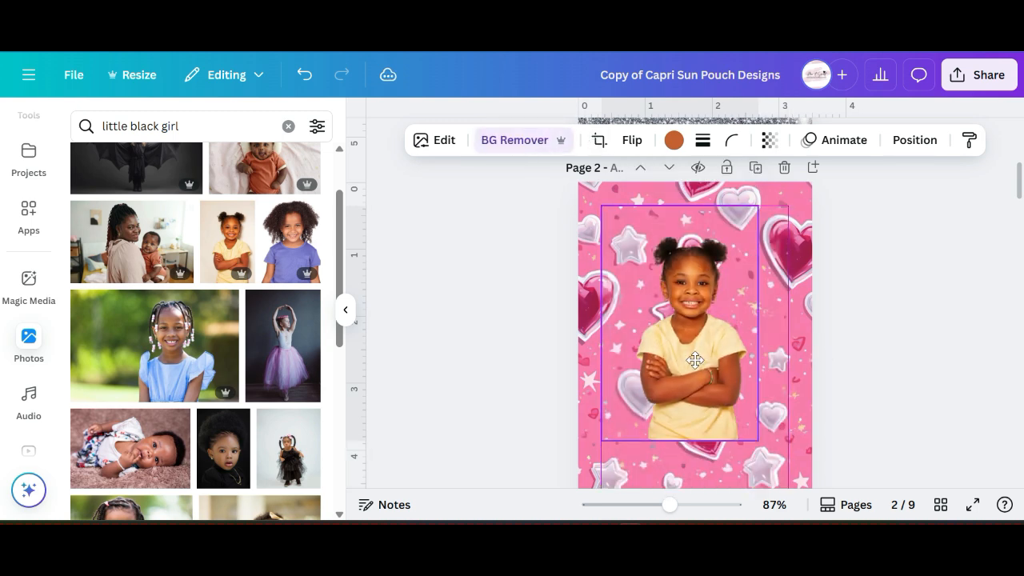
pyautogui.moveTo(694, 360); pyautogui.dragTo(700, 364)
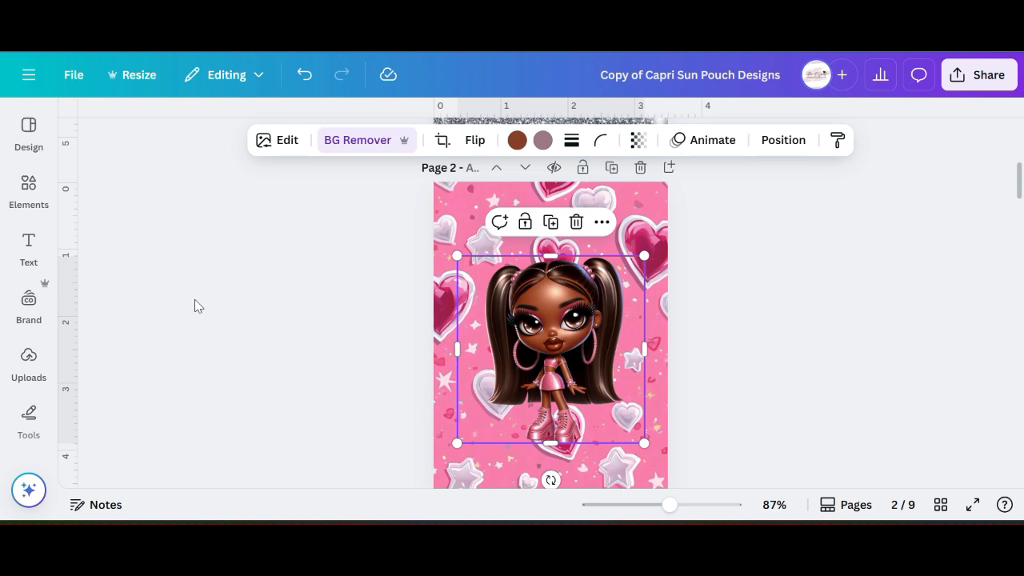
# Place silver glitter strips across the top and bottom edges of page 2 and adjust the top strip's height.
pyautogui.click(36, 209)
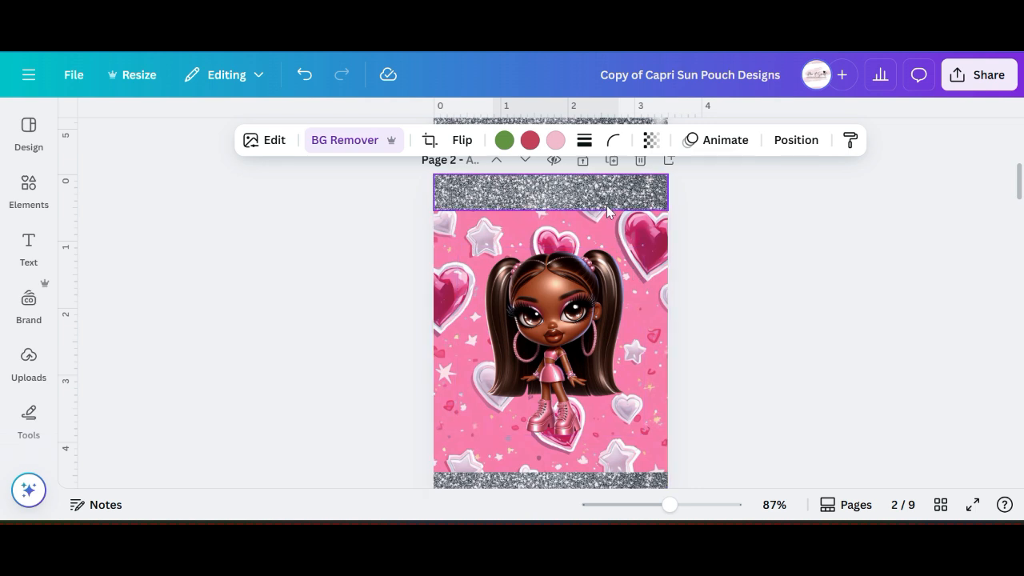
pyautogui.click(592, 200)
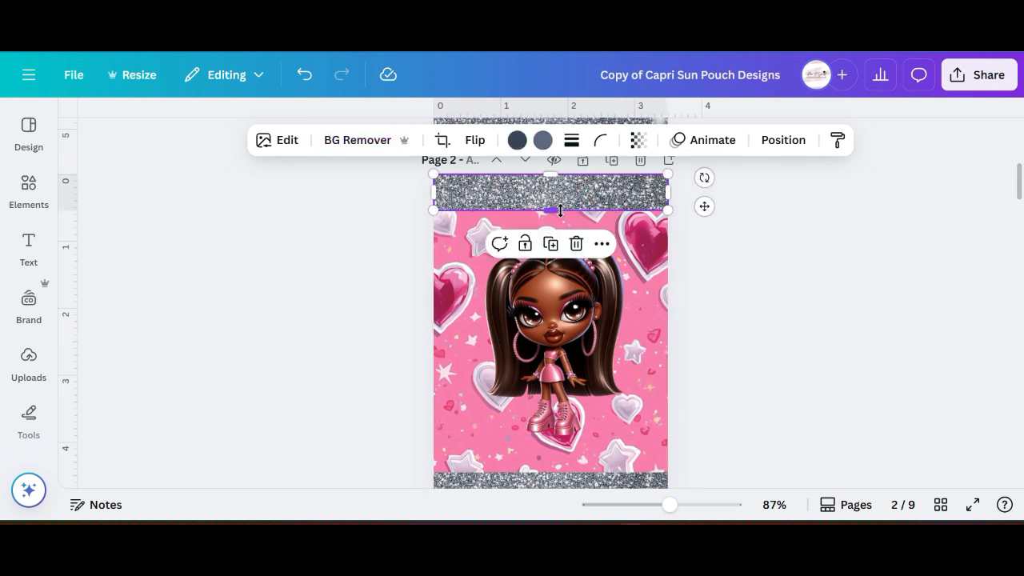
pyautogui.moveTo(551, 206); pyautogui.dragTo(550, 210)
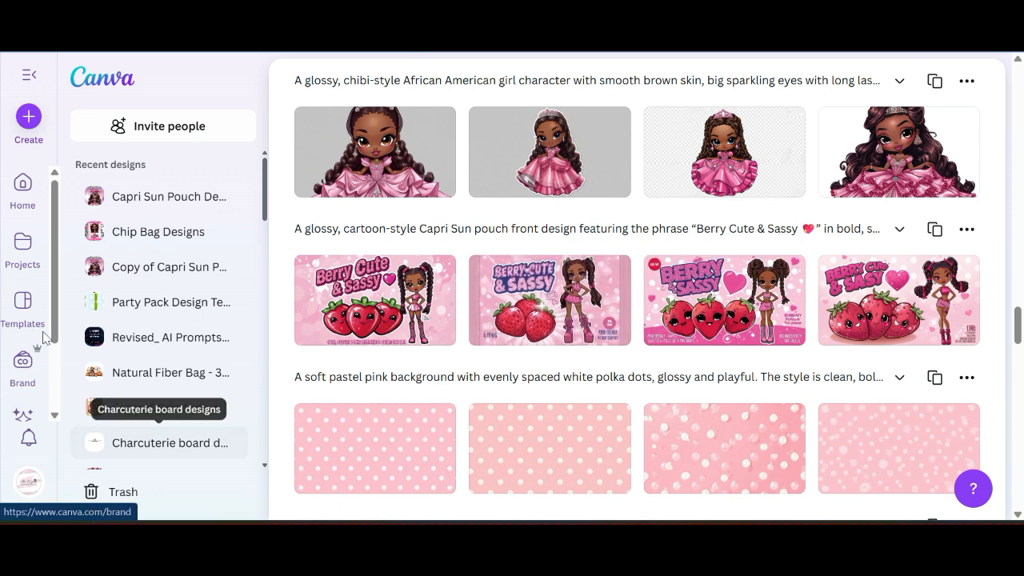
# Bring the first generated "Berry Cute & Sassy" image onto page 2 and open it in Magic Grab.
pyautogui.moveTo(364, 280)
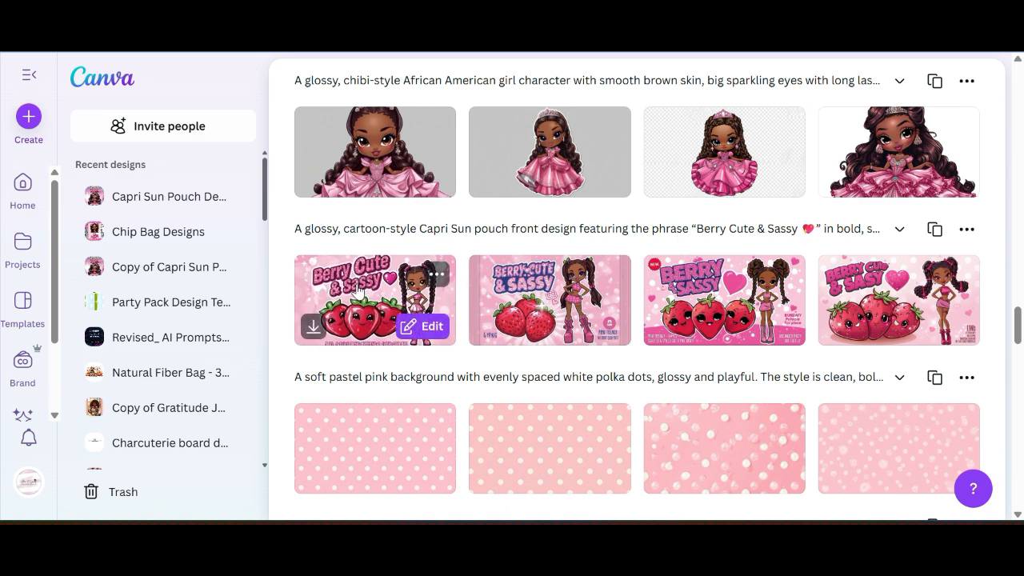
pyautogui.click(436, 279)
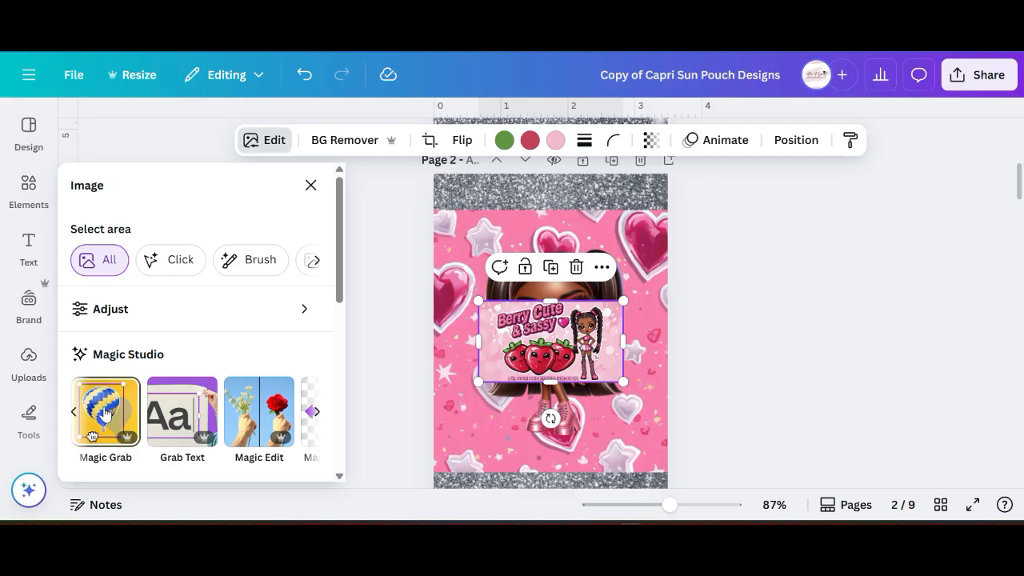
pyautogui.click(104, 411)
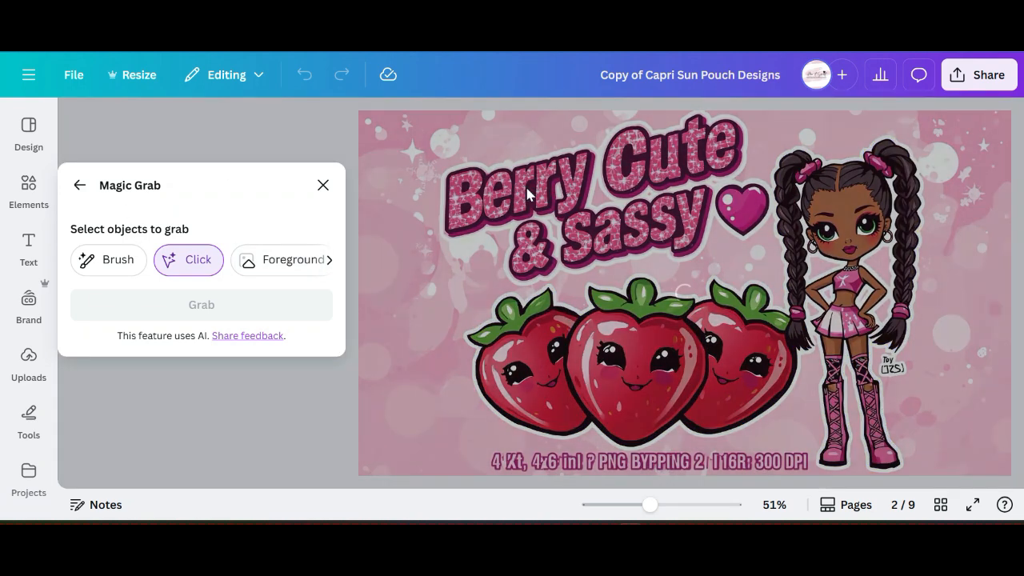
# Brush over the "Berry Cute & Sassy" lettering and heart at brush size 40 and grab them as a separate element.
pyautogui.click(526, 195)
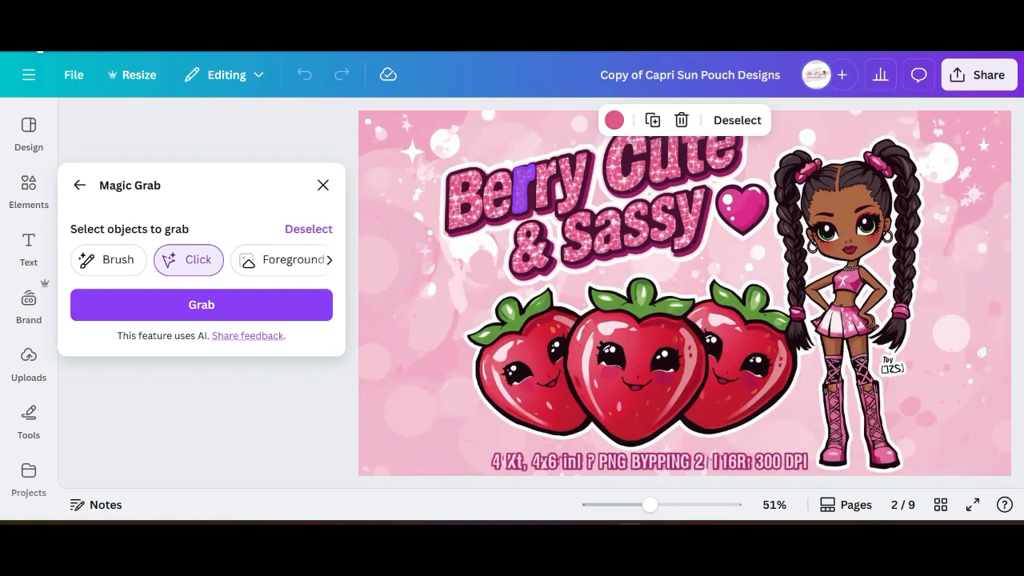
pyautogui.click(108, 259)
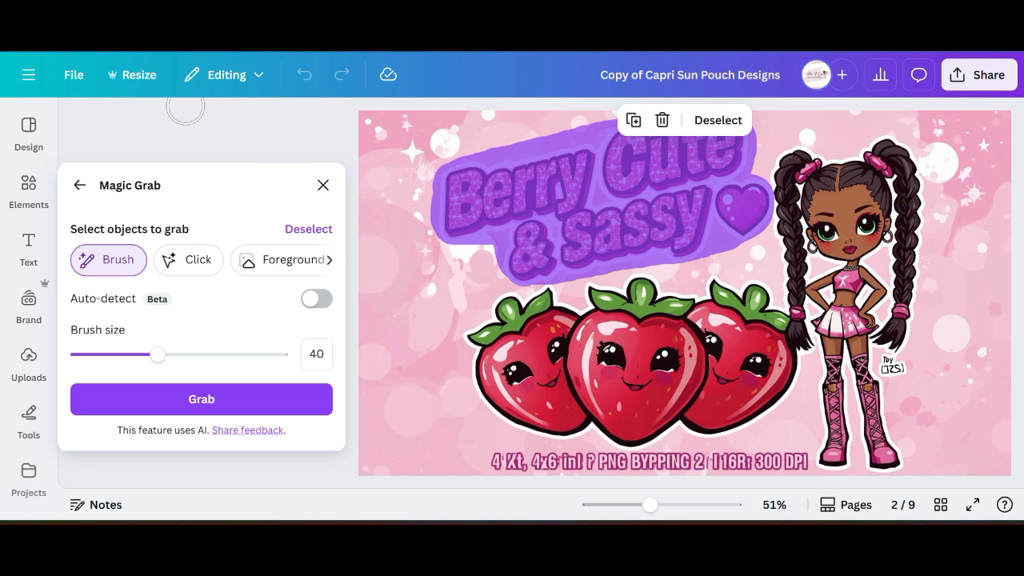
pyautogui.click(202, 398)
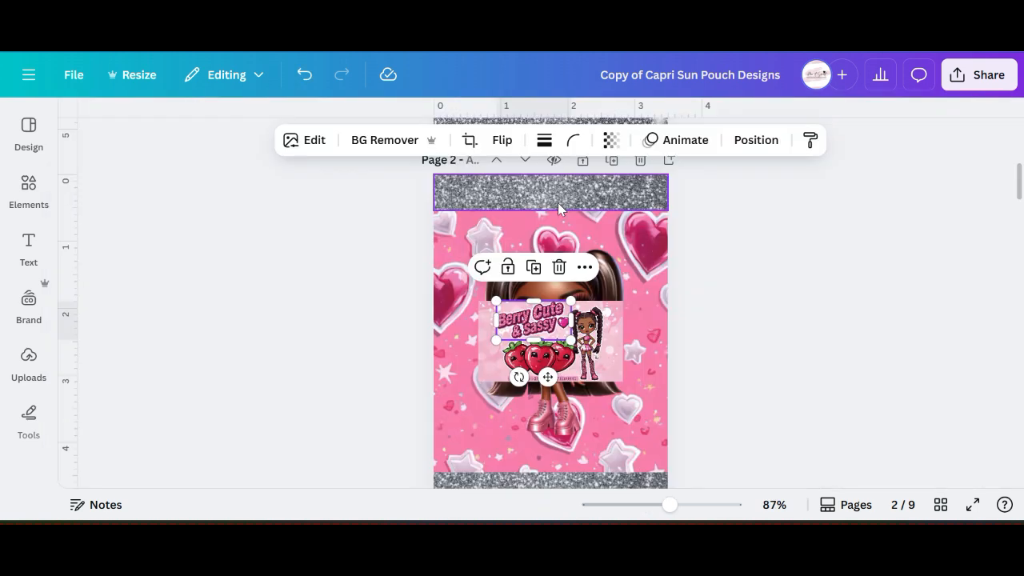
# Pull the grabbed lettering off its source image, delete that image, and position the lettering over the doll's feet.
pyautogui.moveTo(540, 326); pyautogui.dragTo(566, 236)
pyautogui.moveTo(669, 505); pyautogui.dragTo(686, 504)
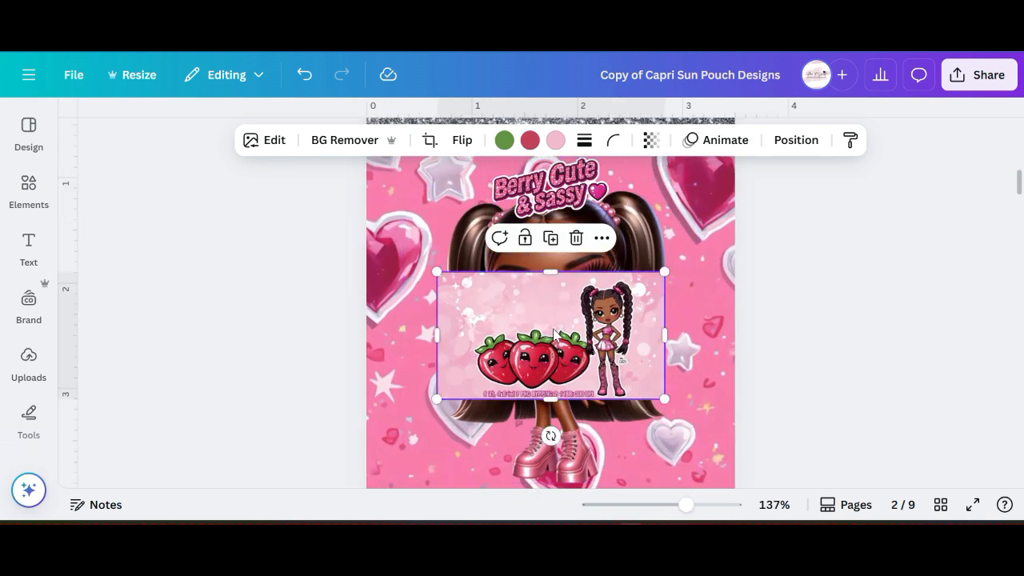
pyautogui.press('Delete')
pyautogui.moveTo(556, 192); pyautogui.dragTo(560, 455)
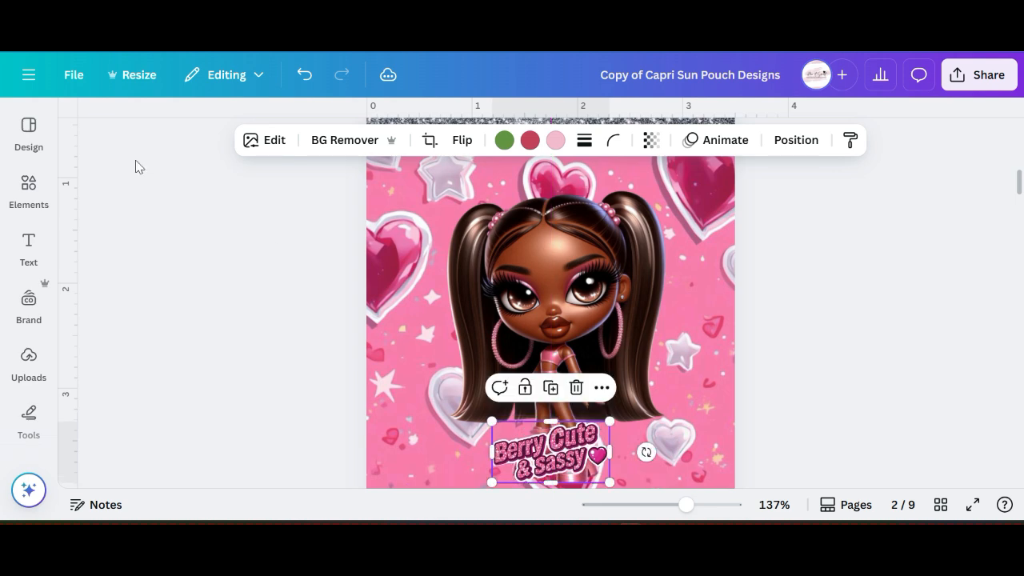
# Paste the copied Capri Sun logo onto page 2 for the area above the doll.
pyautogui.scroll(-3, 407, 315)
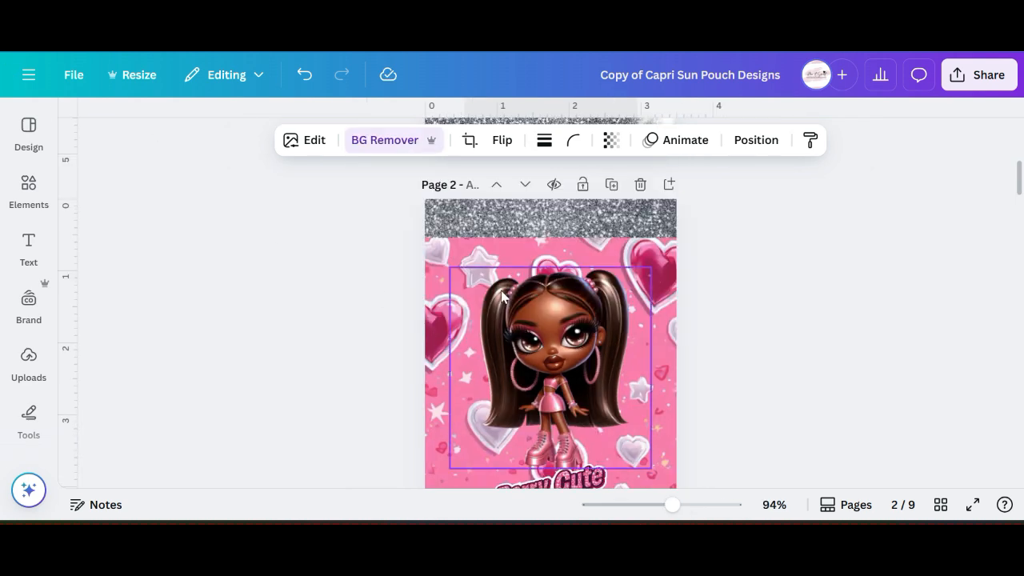
pyautogui.rightClick(544, 263)
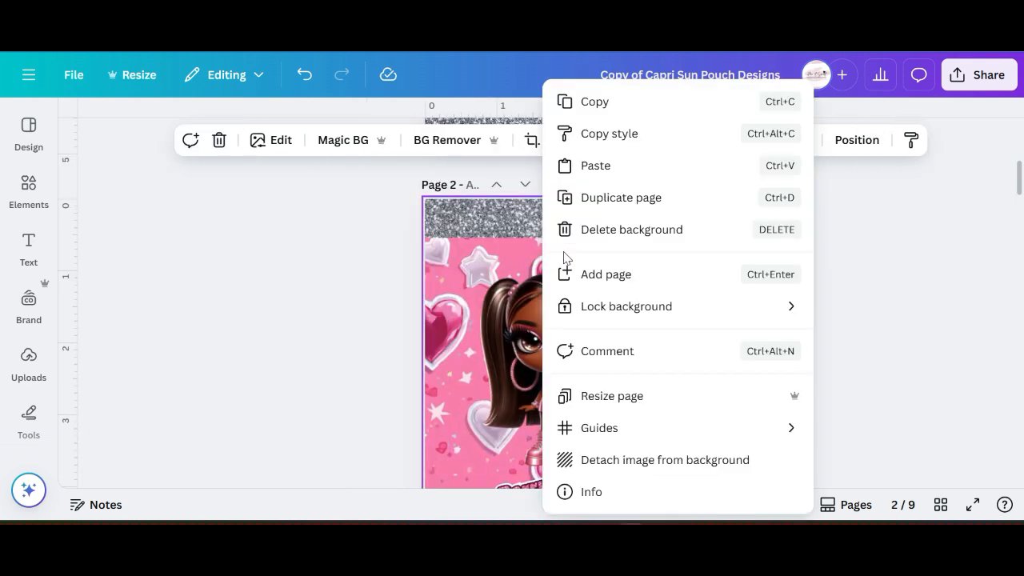
pyautogui.click(590, 165)
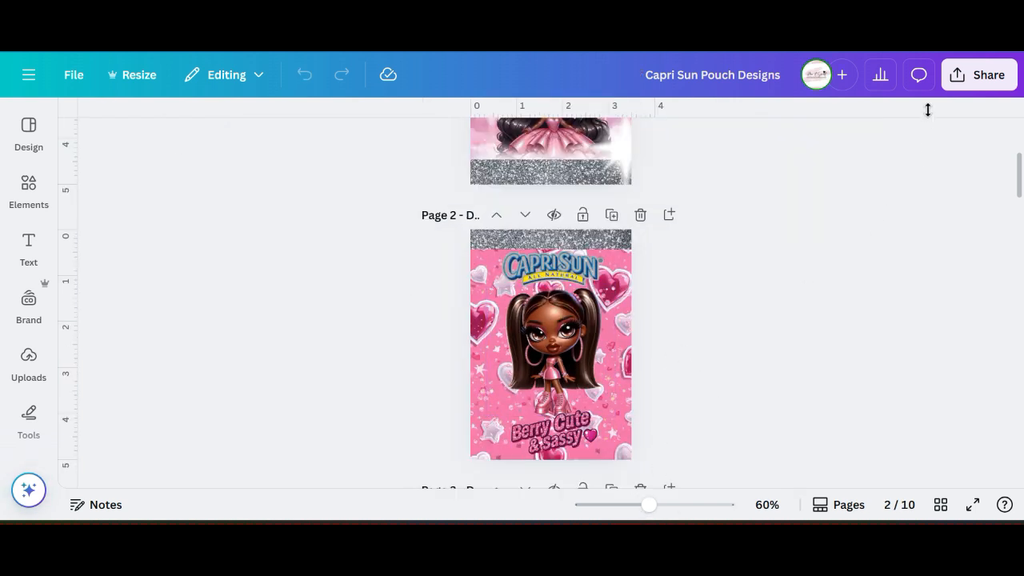
# Open the download options for the finished Capri Sun Pouch Designs file and set the PNG size multiplier to 3.125.
pyautogui.click(963, 81)
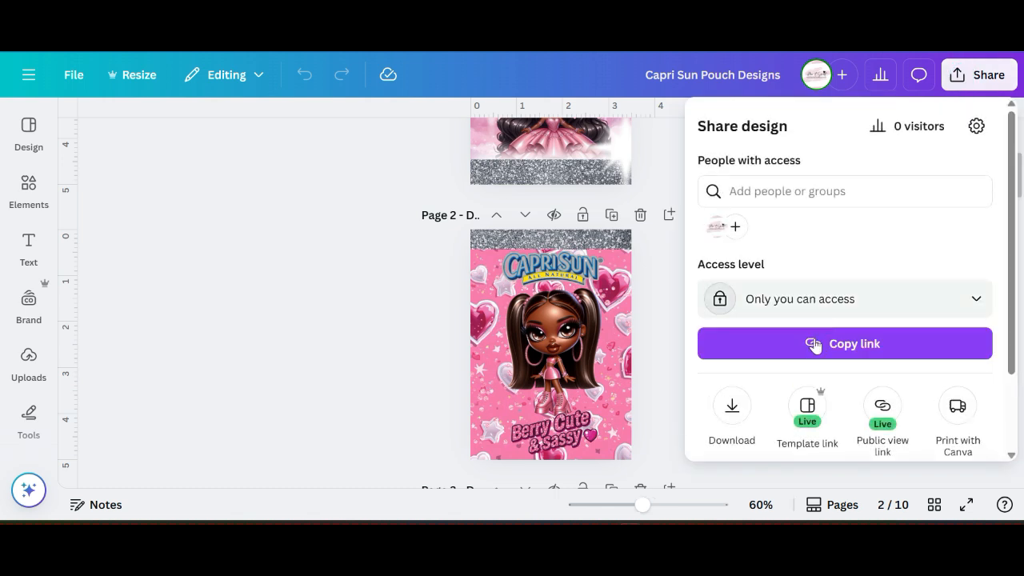
pyautogui.click(733, 409)
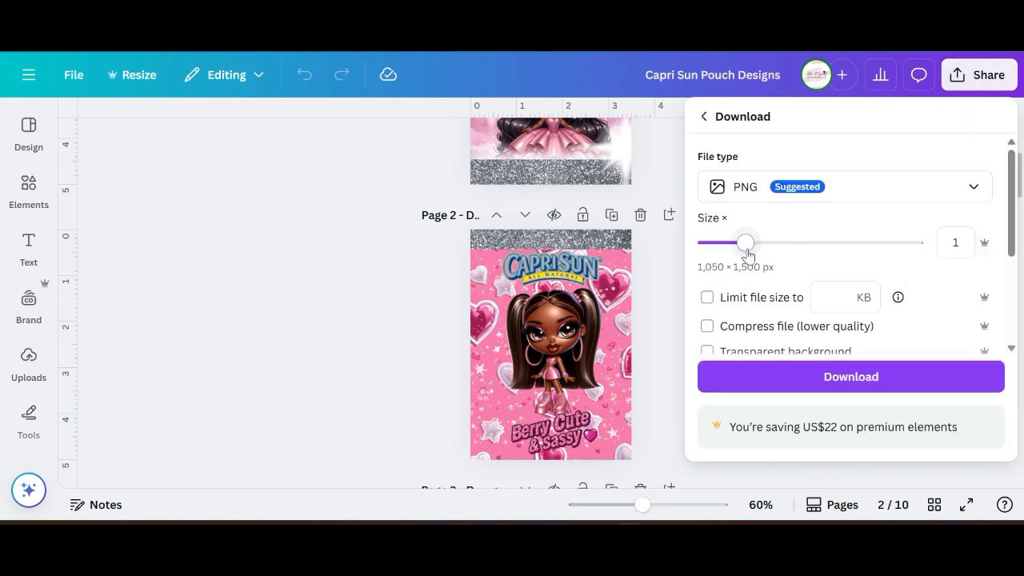
pyautogui.moveTo(745, 242); pyautogui.dragTo(951, 265)
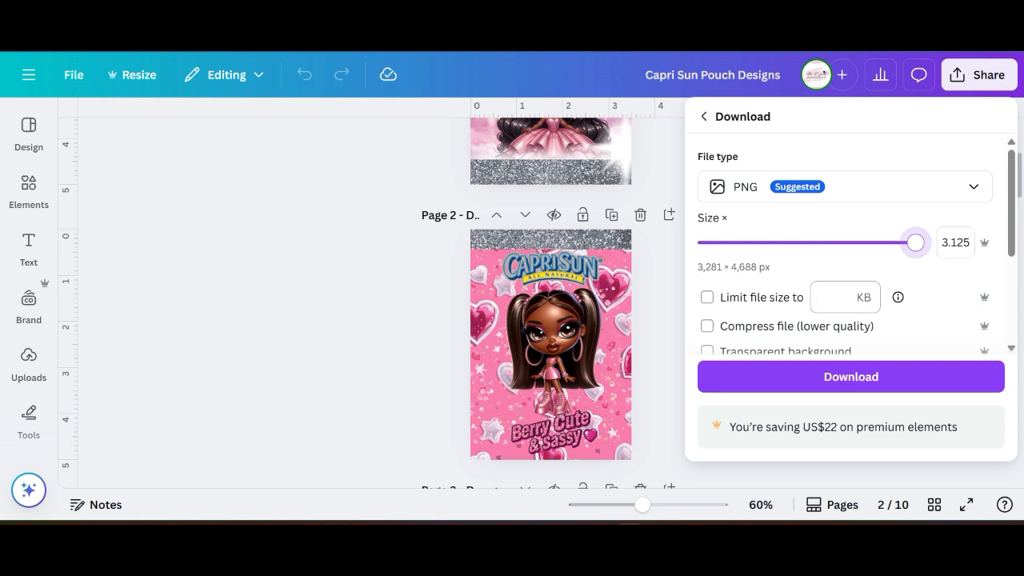
# Limit the export to Page 2 – Design 1 only and download it as a PNG.
pyautogui.scroll(-2, 860, 307)
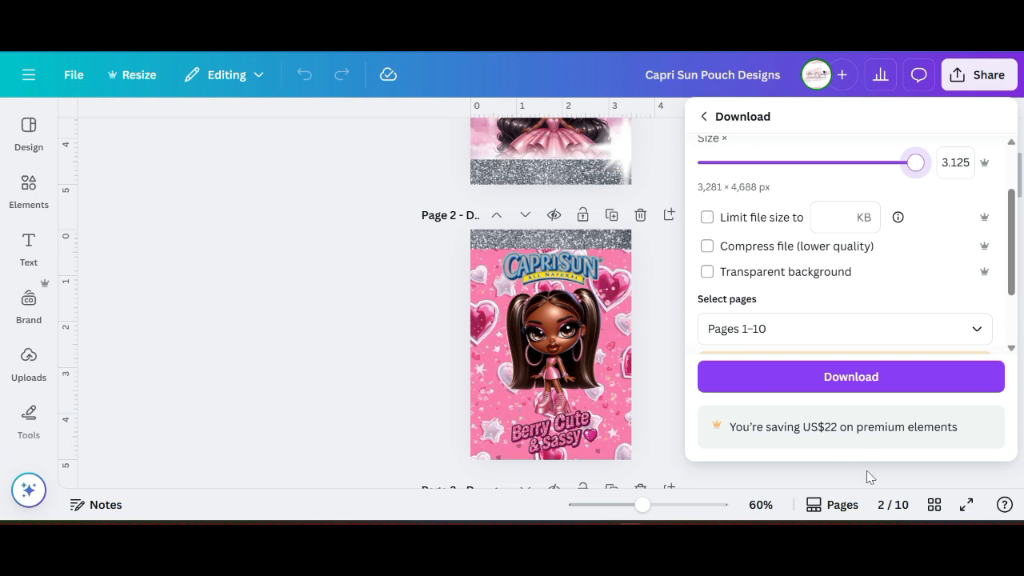
pyautogui.click(773, 328)
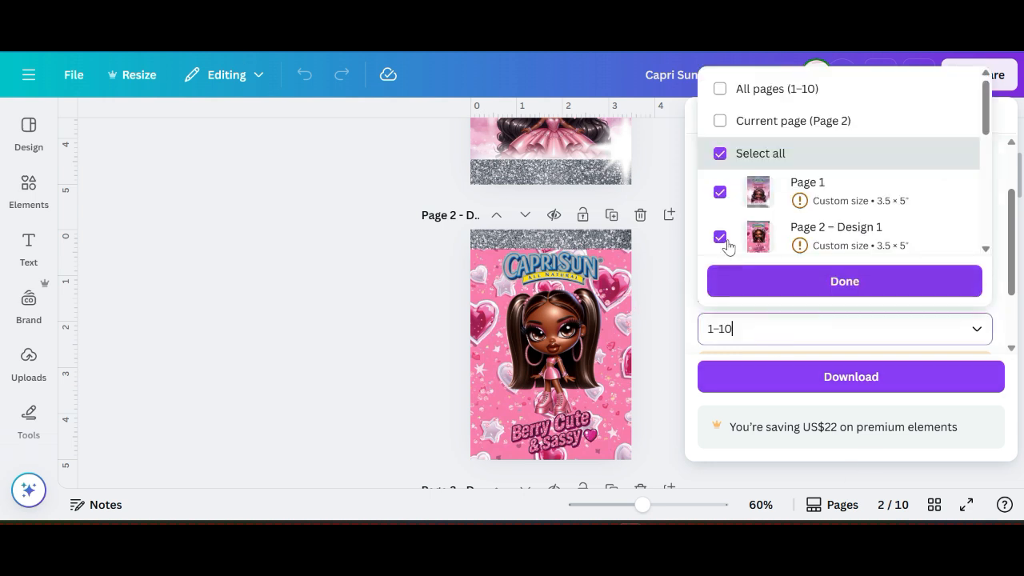
pyautogui.click(720, 150)
pyautogui.scroll(-4, 733, 172)
pyautogui.scroll(2, 734, 176)
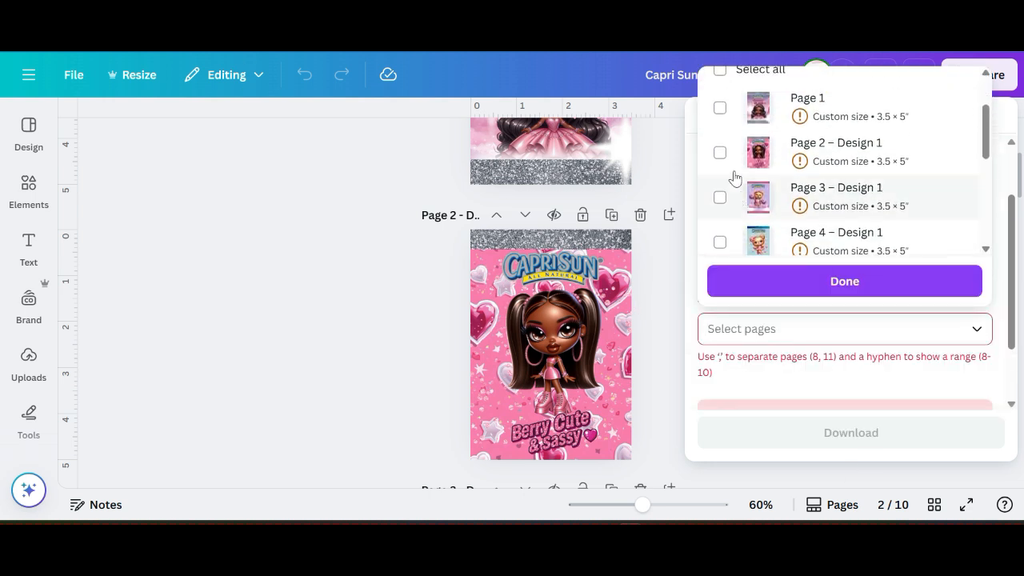
pyautogui.click(720, 152)
pyautogui.click(844, 281)
pyautogui.click(786, 377)
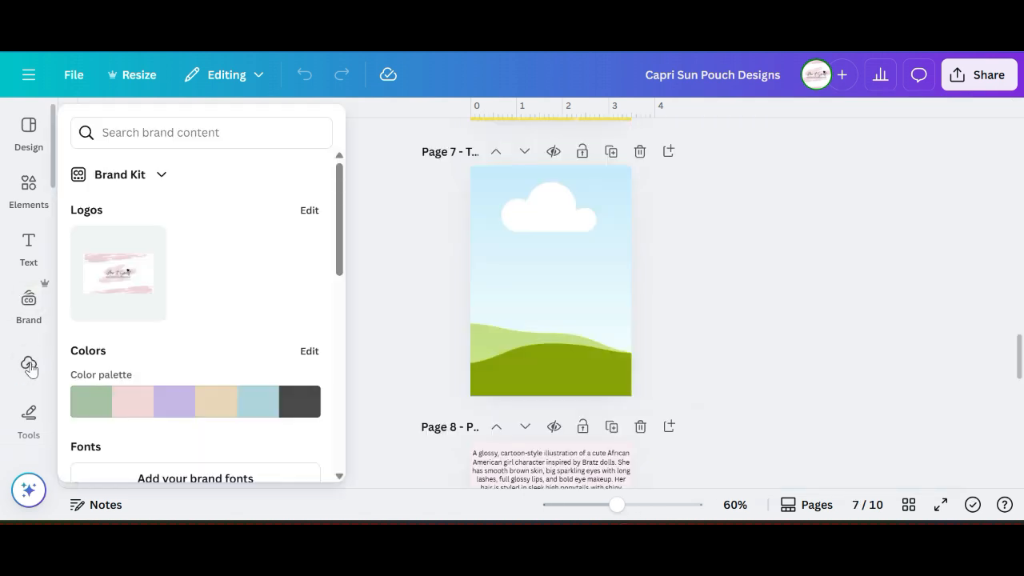
# Fill all four Caprisun frames on page 1 of the party pack template with the uploaded Capri Sun pouch design.
pyautogui.click(30, 366)
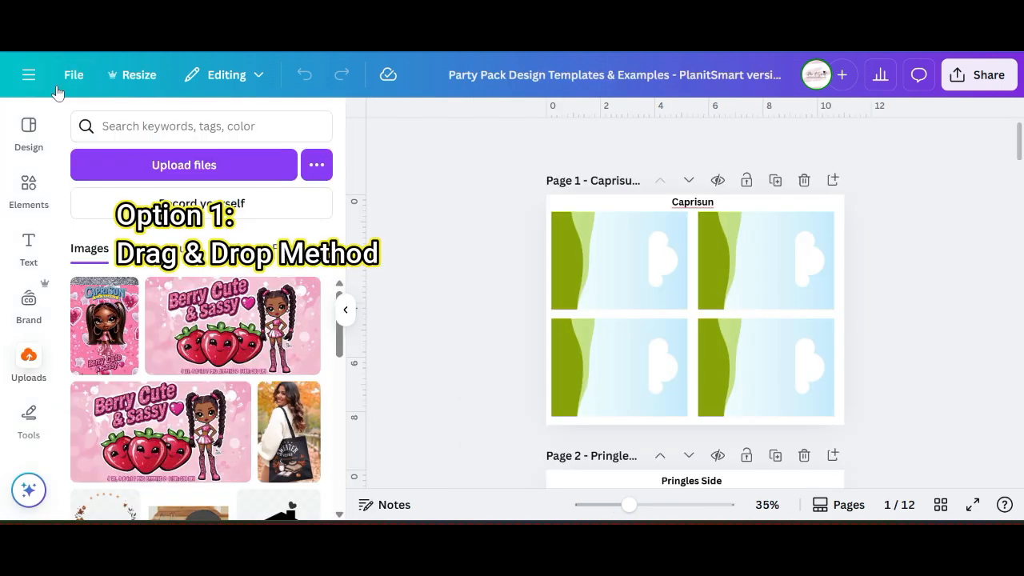
pyautogui.moveTo(87, 298); pyautogui.dragTo(584, 282)
pyautogui.moveTo(104, 316); pyautogui.dragTo(763, 264)
pyautogui.moveTo(120, 312); pyautogui.dragTo(599, 366)
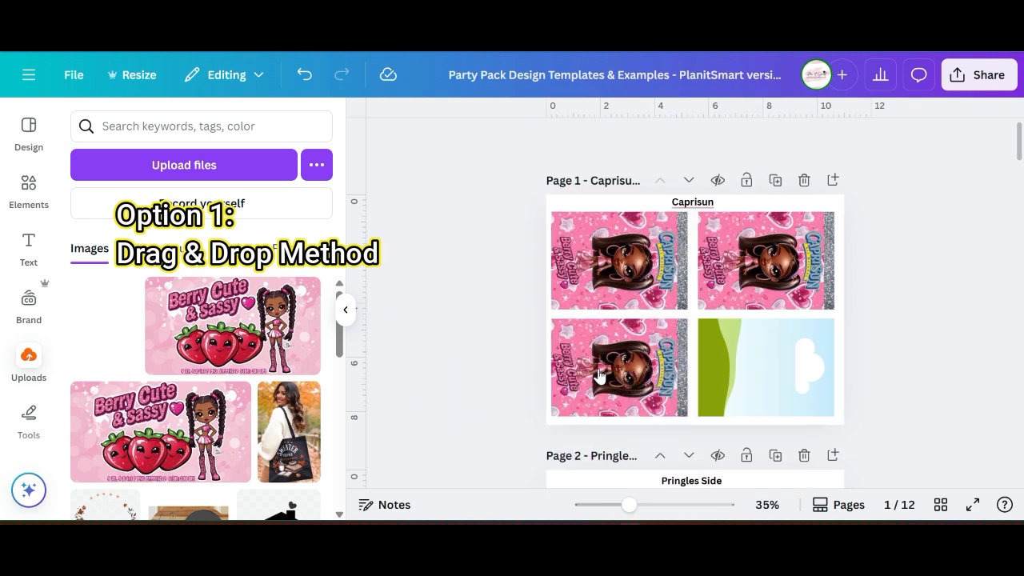
pyautogui.moveTo(133, 316); pyautogui.dragTo(760, 364)
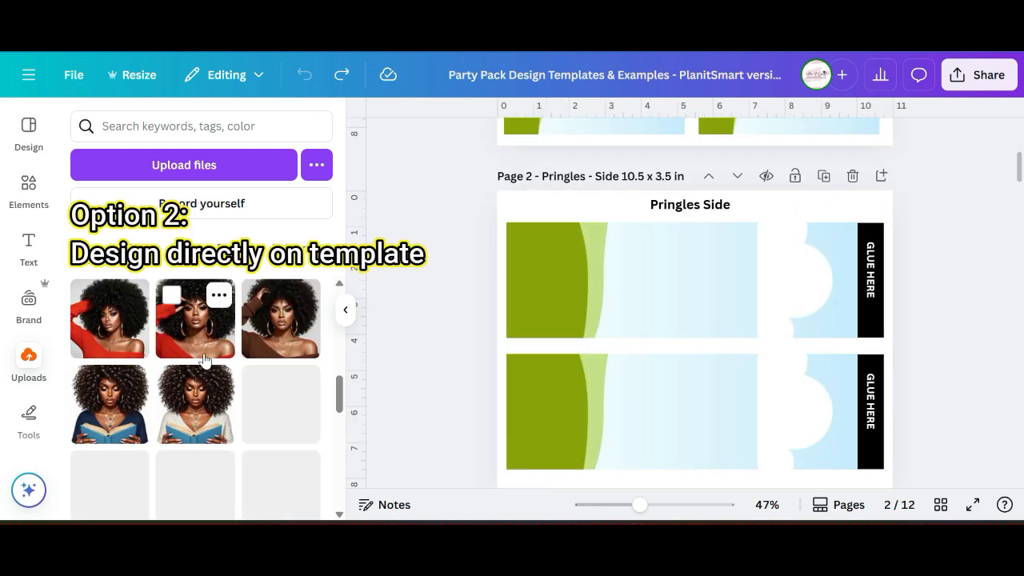
# Find the uploaded pink hearts pattern and fill the upper Pringles Side frame on page 2 with it.
pyautogui.scroll(-10, 200, 360)
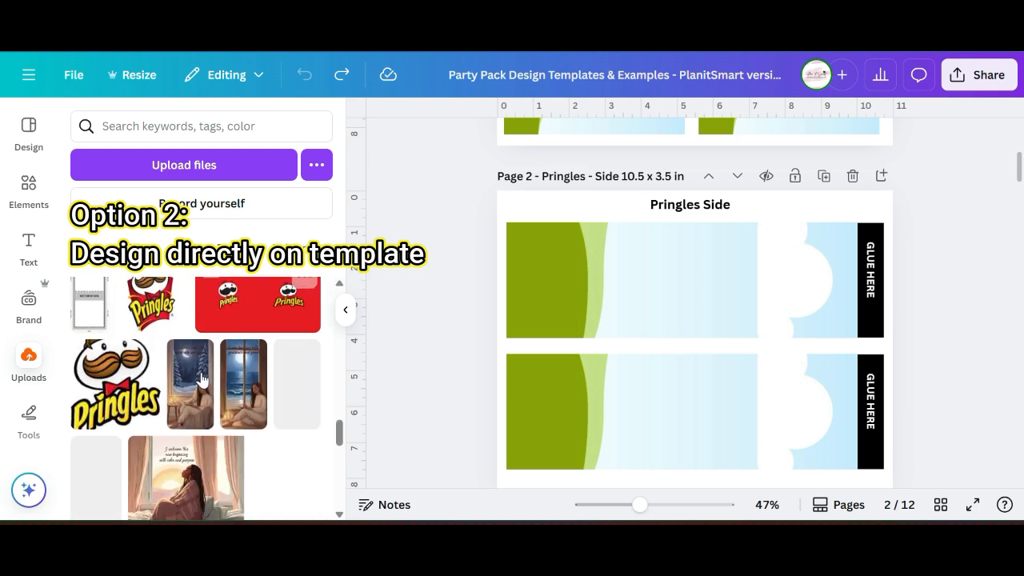
pyautogui.scroll(-10, 210, 374)
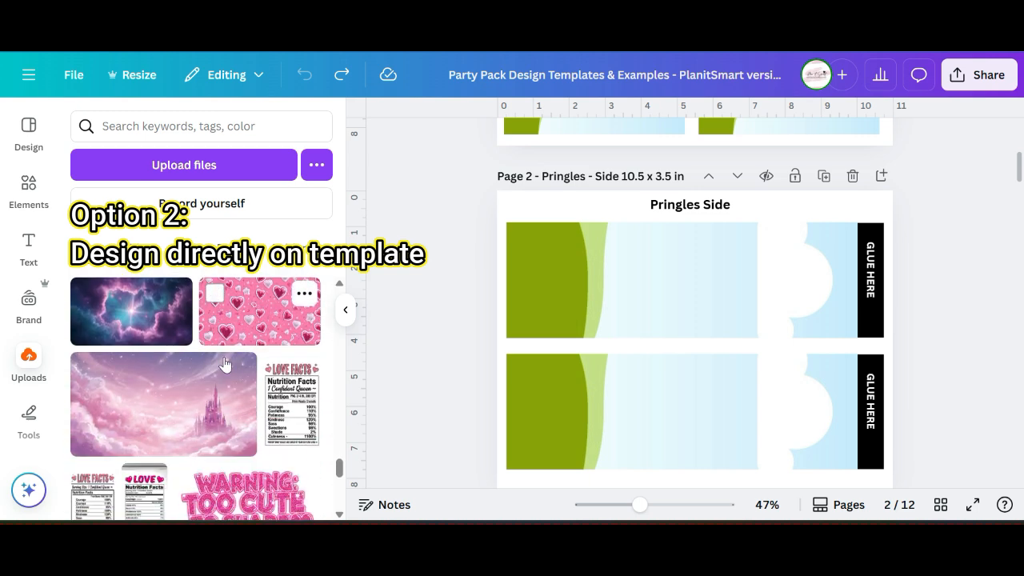
pyautogui.moveTo(249, 318); pyautogui.dragTo(588, 268)
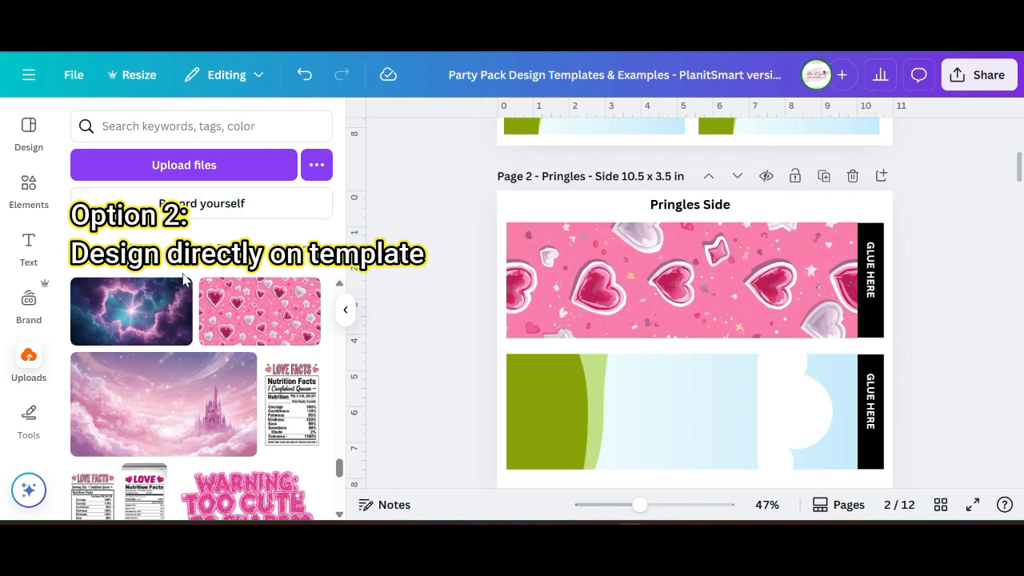
# Find the uploaded doll with two long ponytails and add it to the Pringles Side page over the hearts wrap.
pyautogui.scroll(10, 200, 361)
pyautogui.scroll(10, 200, 361)
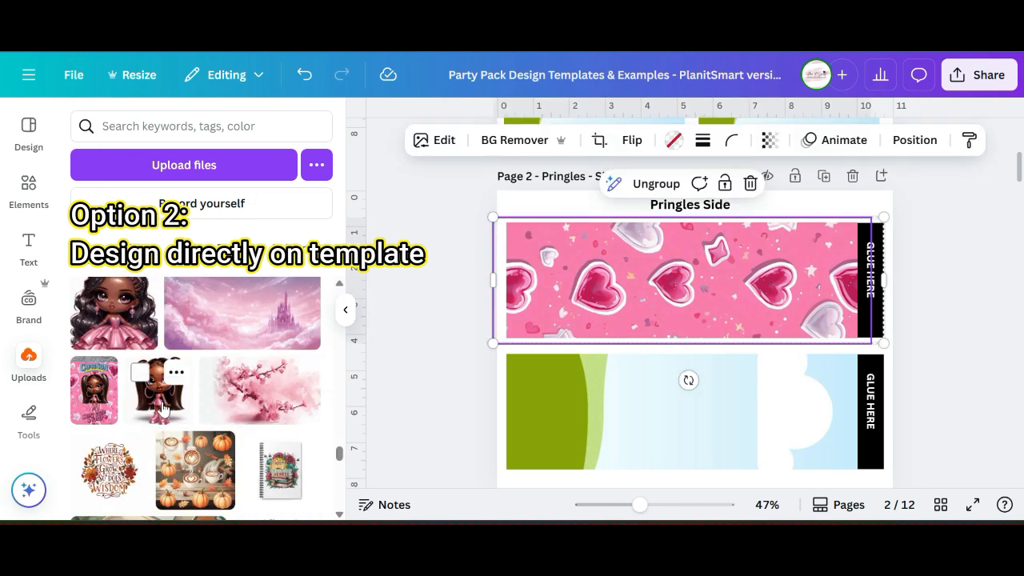
pyautogui.click(162, 408)
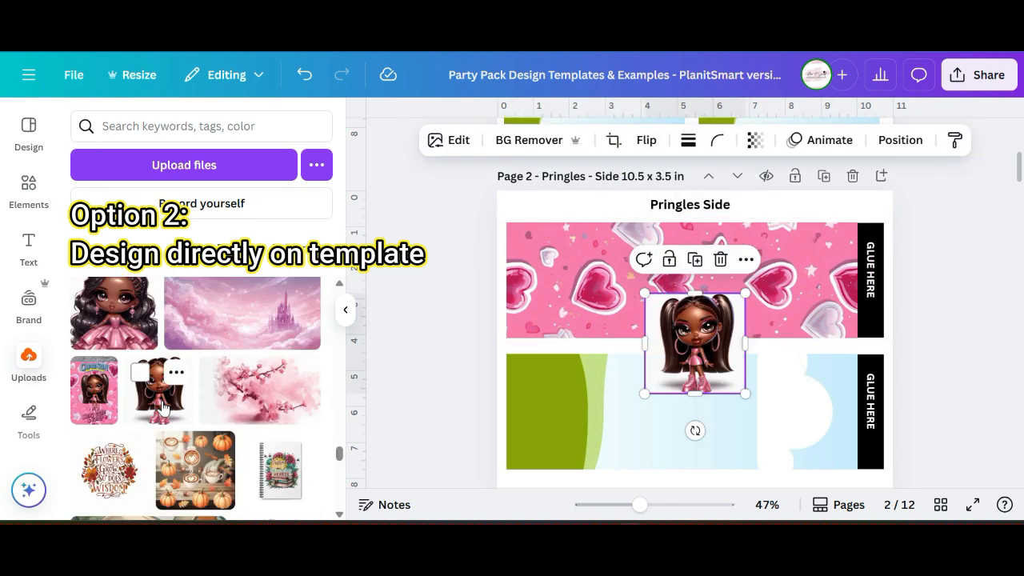
pyautogui.rightClick(712, 352)
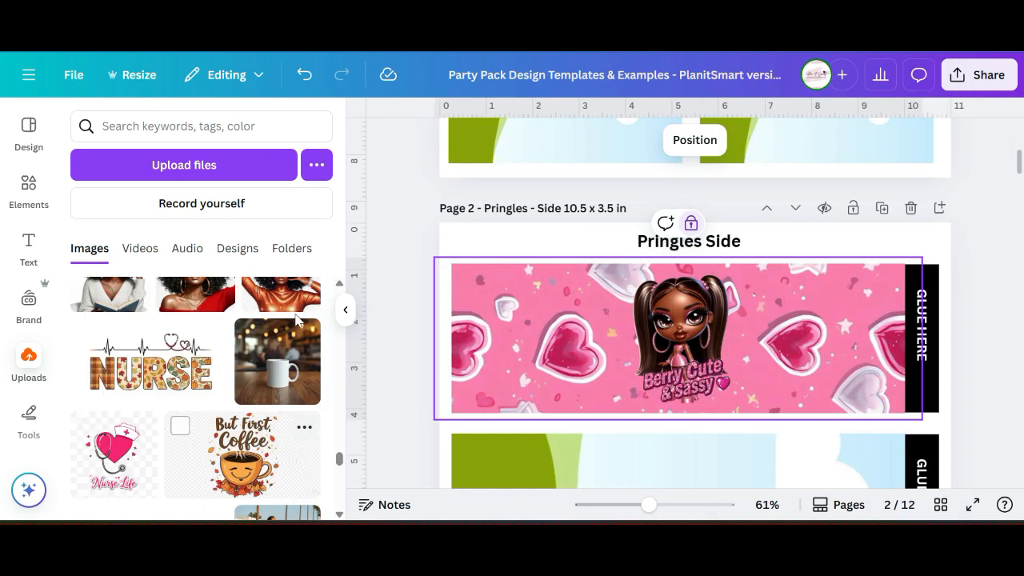
# Add the Pringles logo to the upper wrap and position it at the top of the doll's head.
pyautogui.scroll(-2, 196, 400)
pyautogui.rightClick(680, 242)
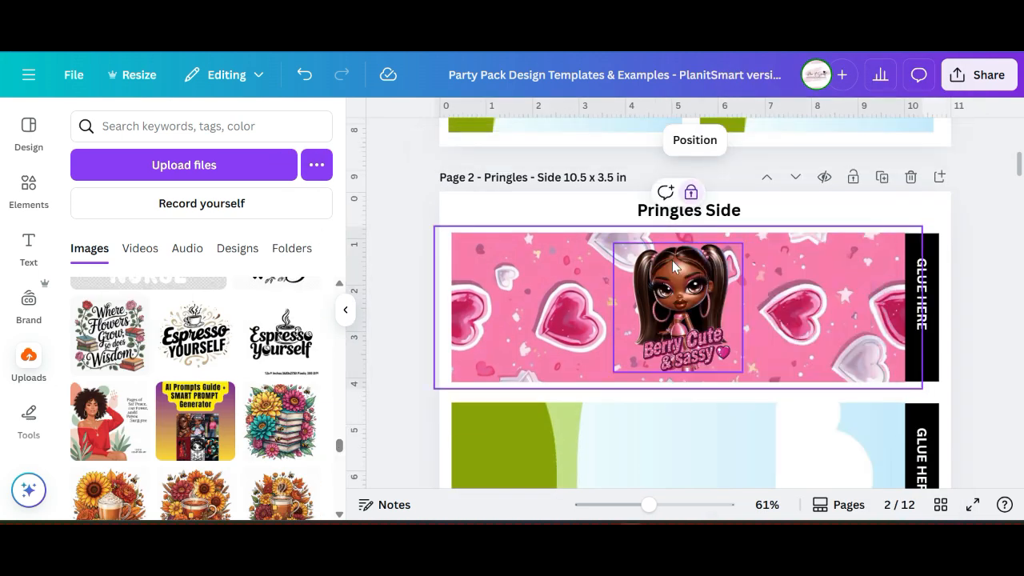
pyautogui.rightClick(788, 332)
pyautogui.click(692, 288)
pyautogui.moveTo(686, 260); pyautogui.dragTo(684, 258)
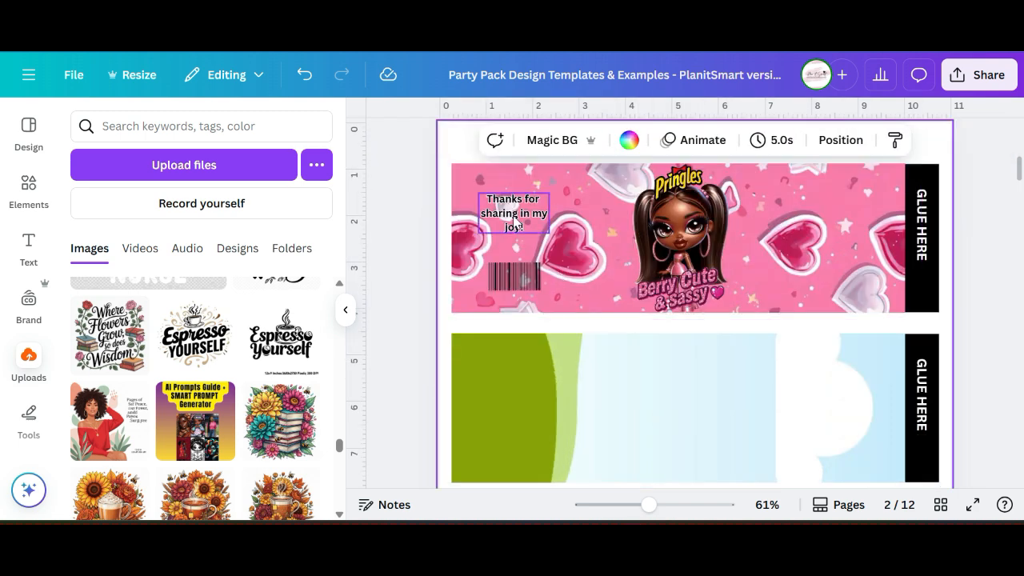
pyautogui.click(517, 288)
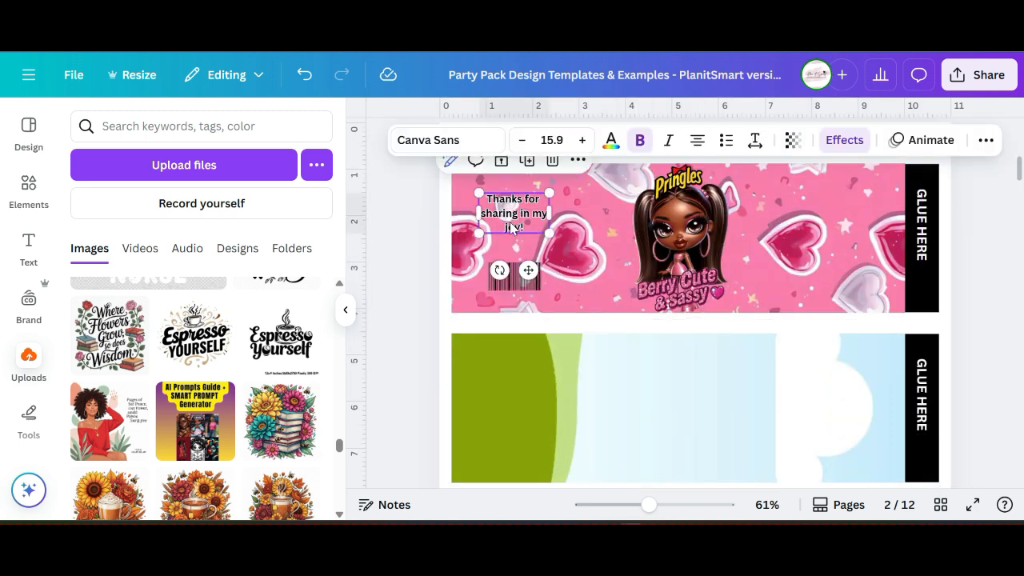
pyautogui.click(520, 284)
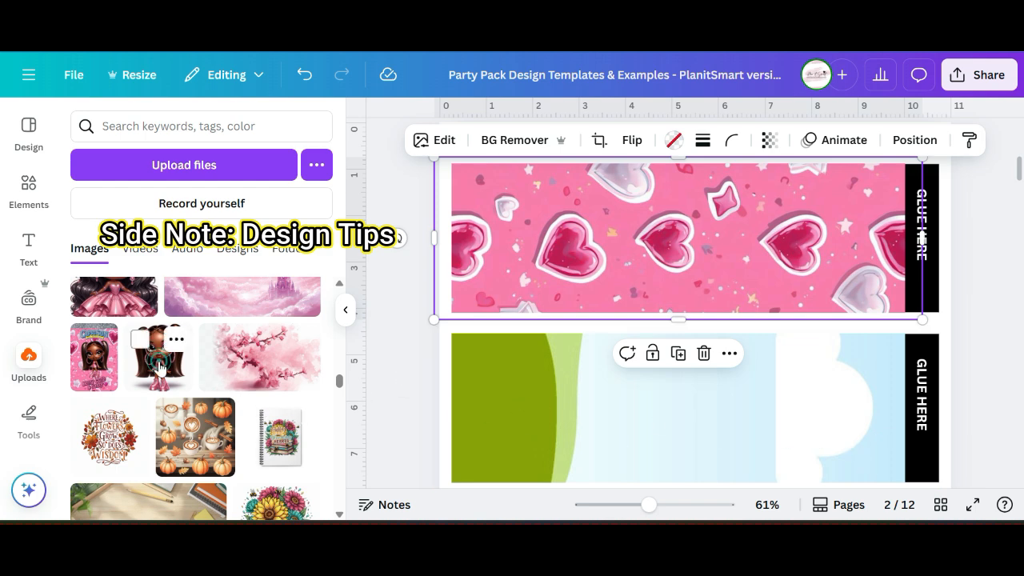
# Try dropping the doll image onto the unlocked hearts background, undo the replacement, and delete the loose doll image.
pyautogui.moveTo(160, 363); pyautogui.dragTo(664, 275)
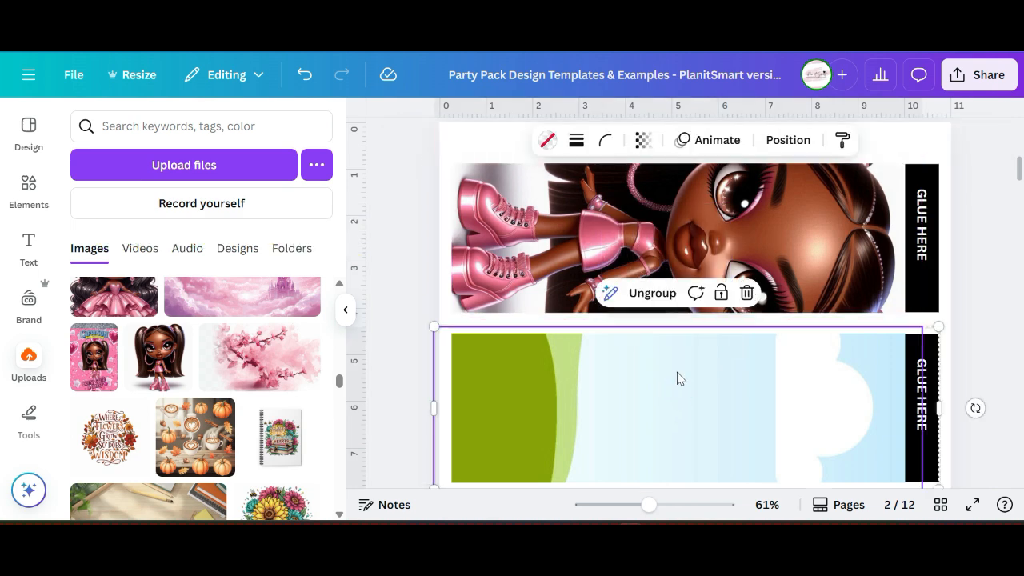
pyautogui.click(662, 217)
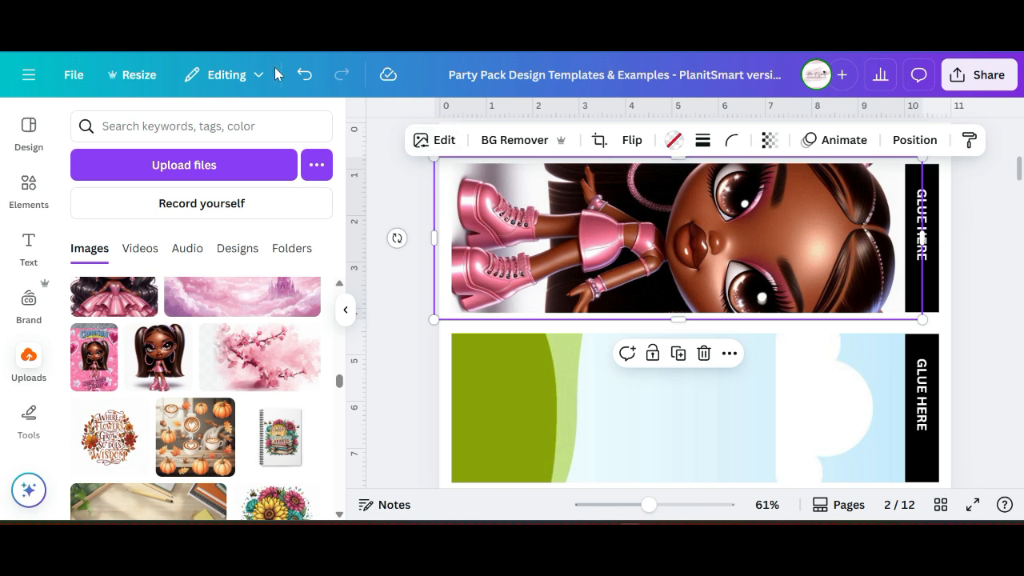
pyautogui.click(305, 76)
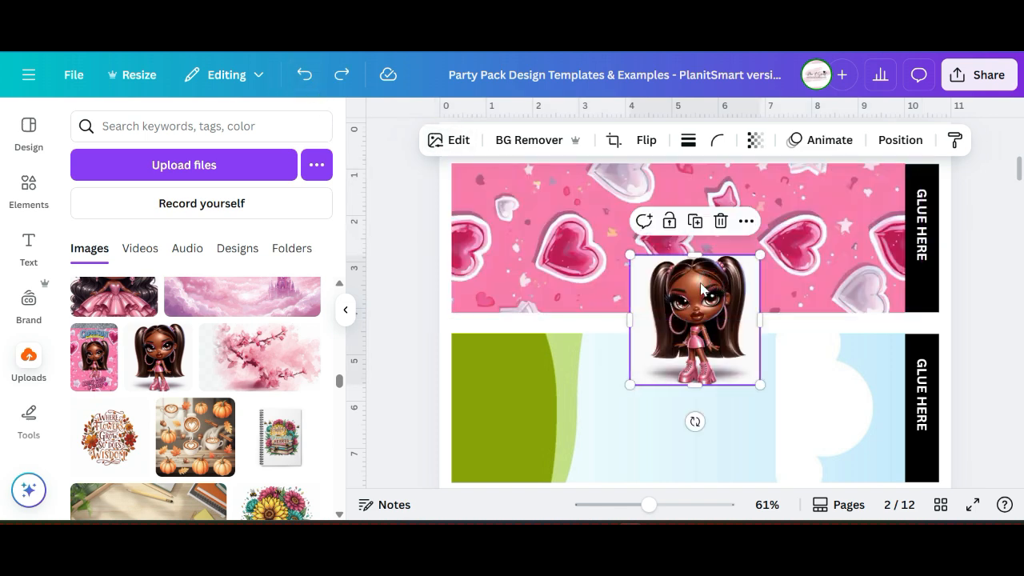
pyautogui.click(718, 221)
# Try the position-only lock on the upper Pringles wrap's hearts background and leave the background fully locked.
pyautogui.click(656, 223)
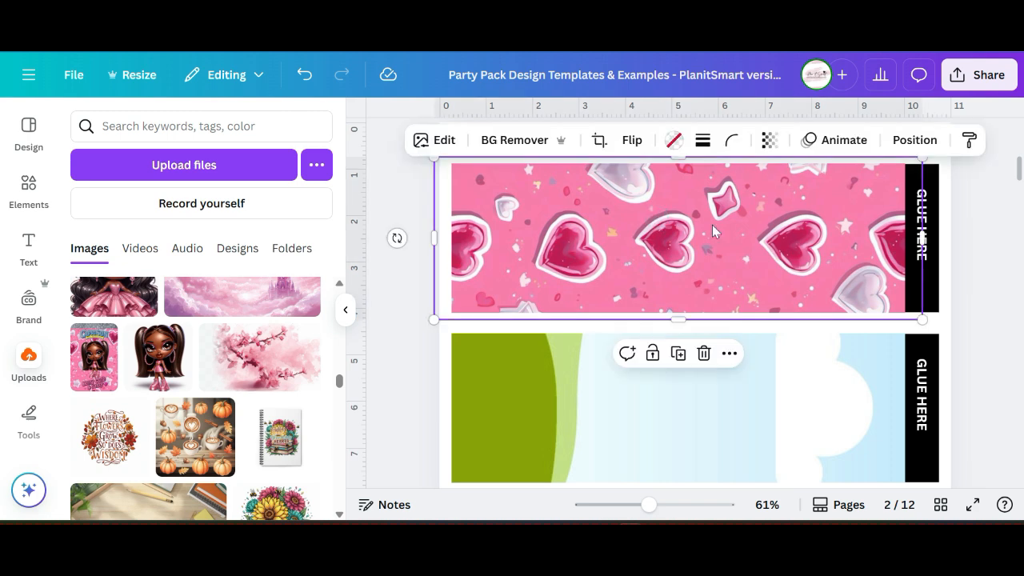
pyautogui.scroll(2, 682, 375)
pyautogui.scroll(-1, 682, 374)
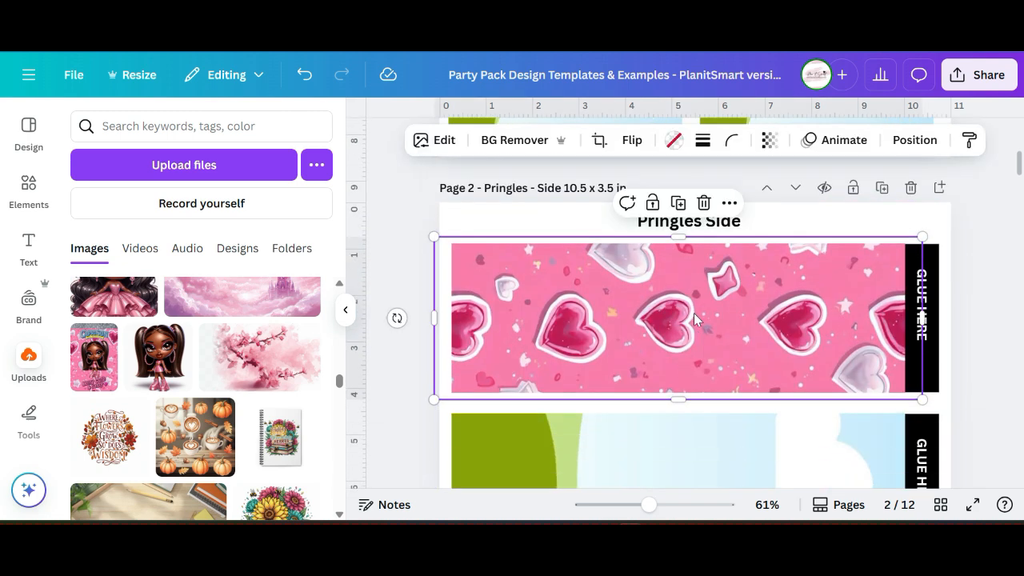
pyautogui.click(652, 204)
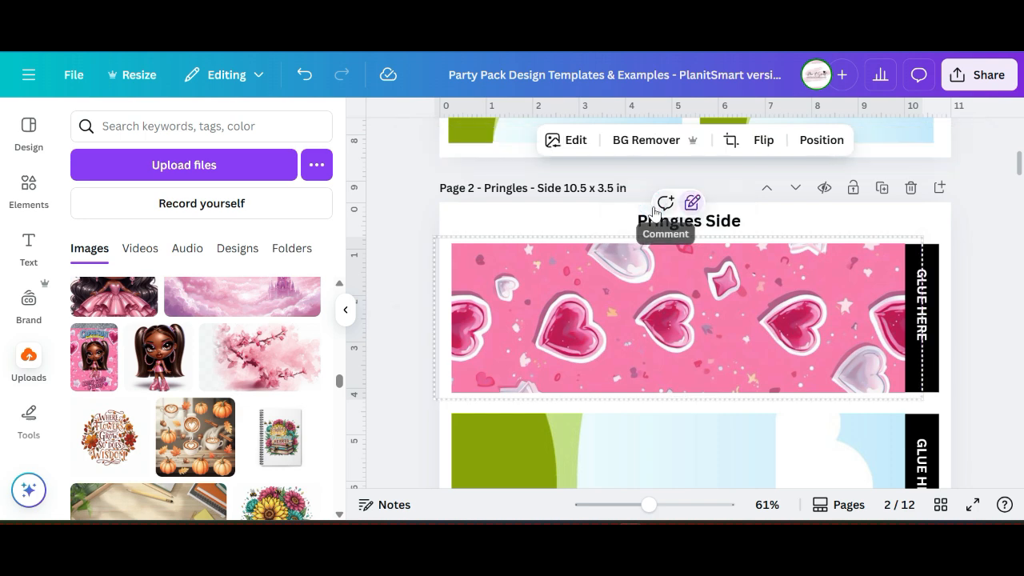
pyautogui.click(692, 205)
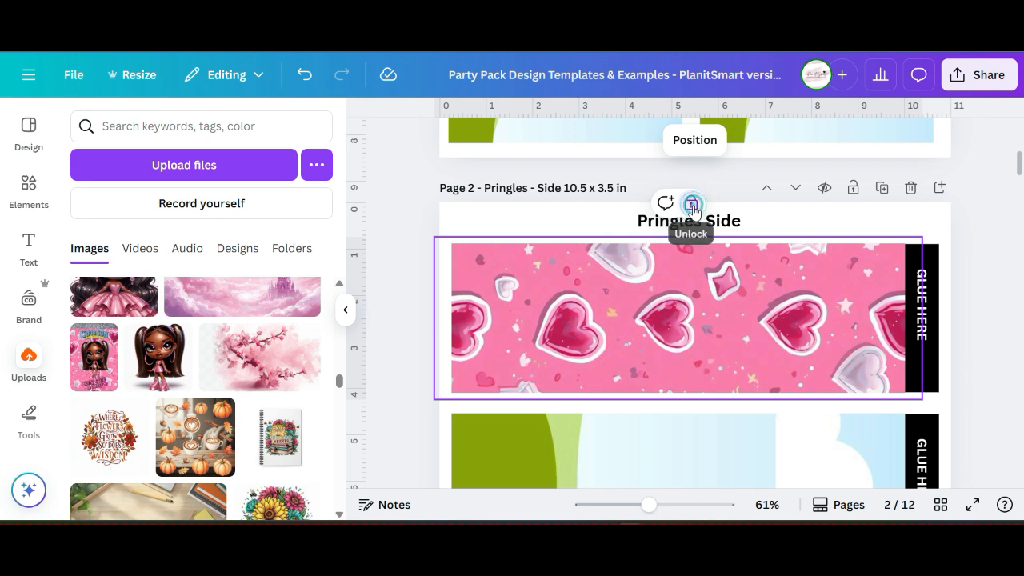
pyautogui.click(692, 205)
pyautogui.click(654, 205)
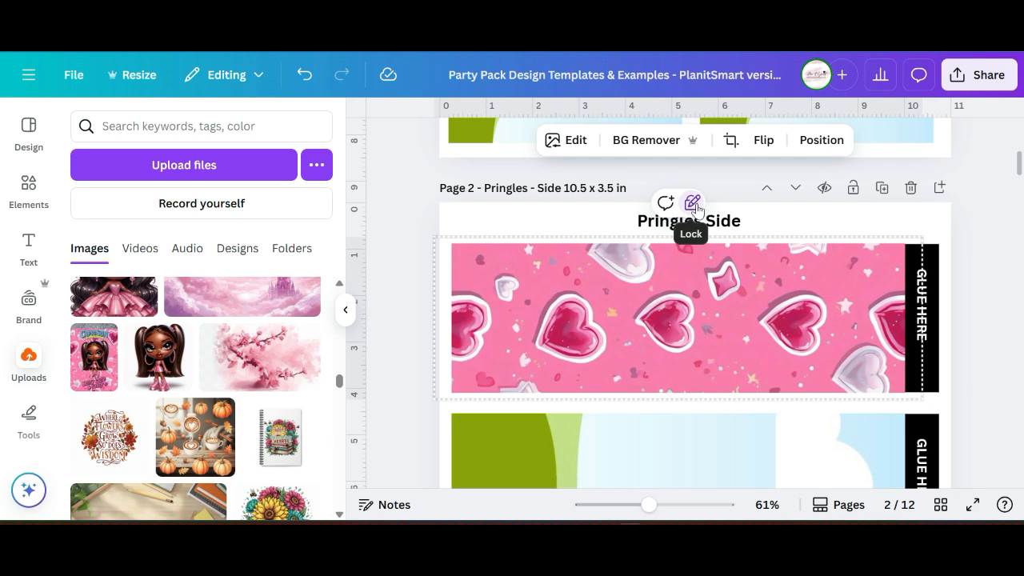
pyautogui.click(693, 207)
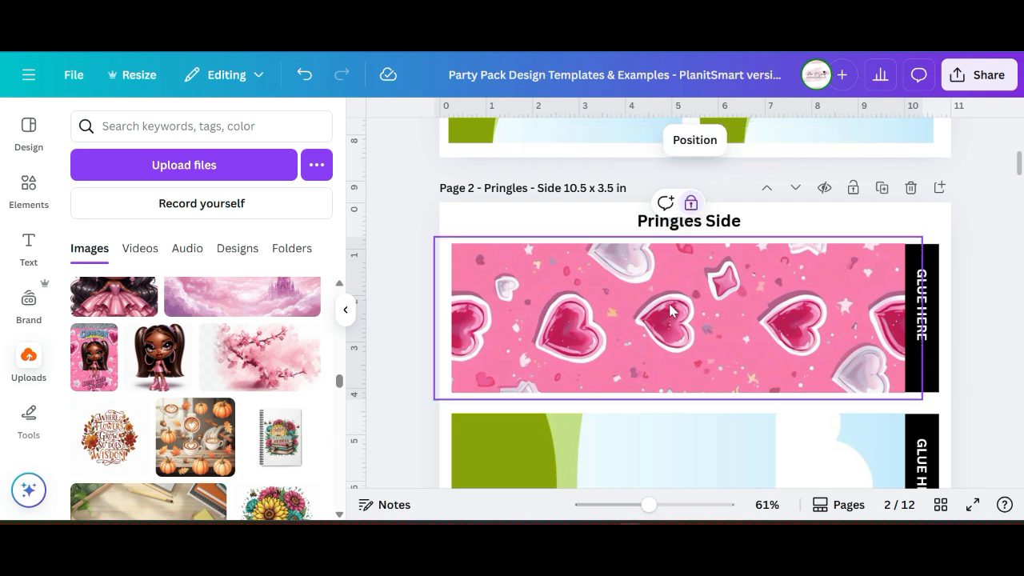
# Place the ponytailed doll image in the middle of the locked hearts wrap and remove the image's background.
pyautogui.click(153, 374)
pyautogui.moveTo(666, 400); pyautogui.dragTo(666, 328)
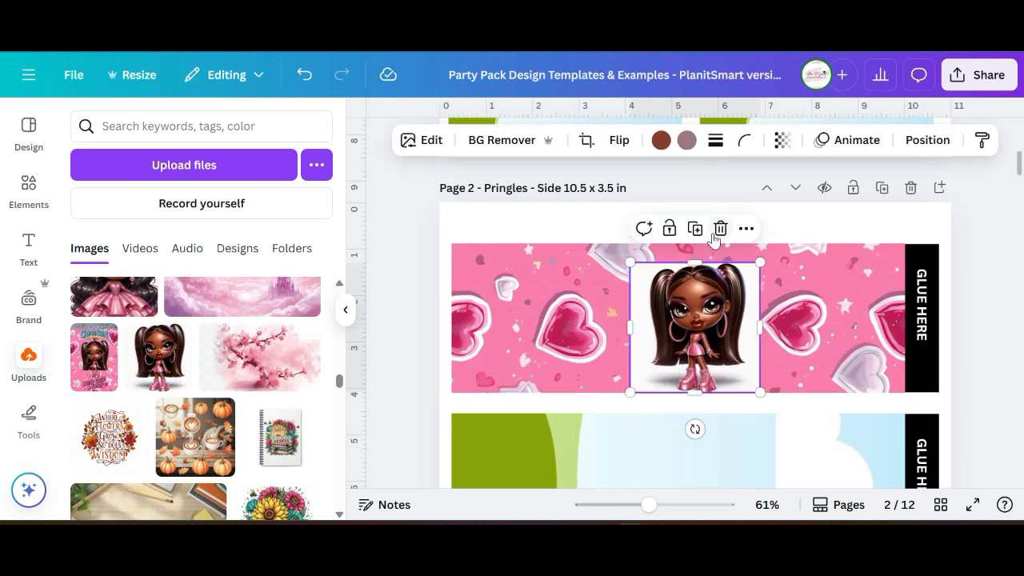
pyautogui.click(512, 140)
pyautogui.moveTo(668, 324); pyautogui.dragTo(694, 345)
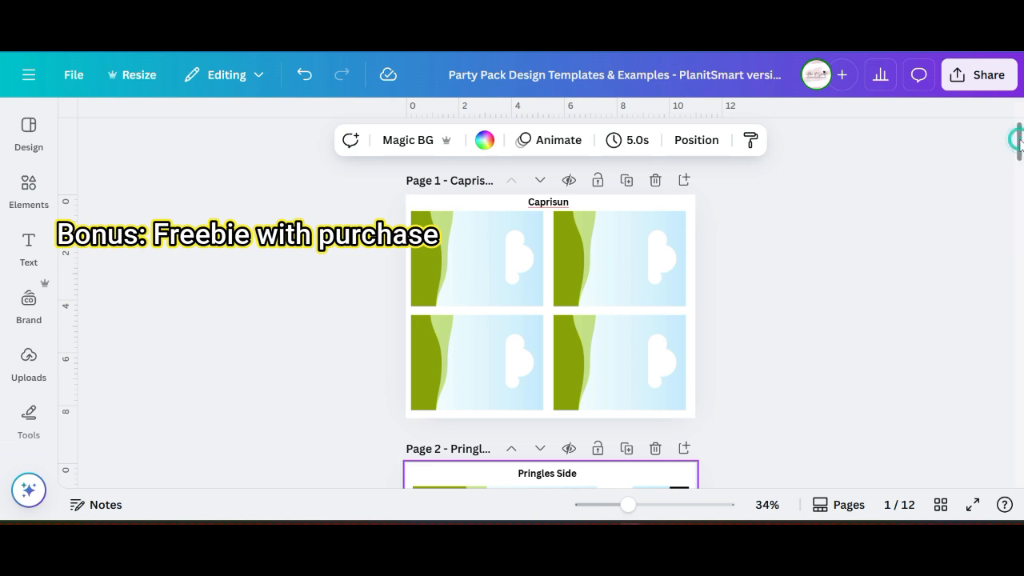
# Delete the horizontal dashed line below the upper glue edge of the left-hand Hershey wrapper on page 5, and undo the deletion.
pyautogui.moveTo(1017, 140); pyautogui.dragTo(1021, 256)
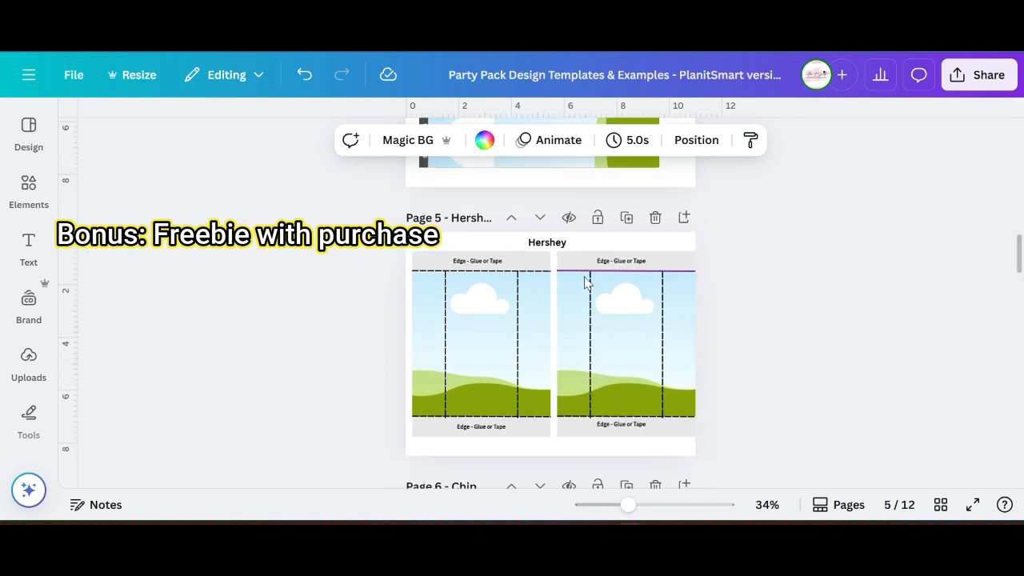
pyautogui.moveTo(628, 504); pyautogui.dragTo(651, 513)
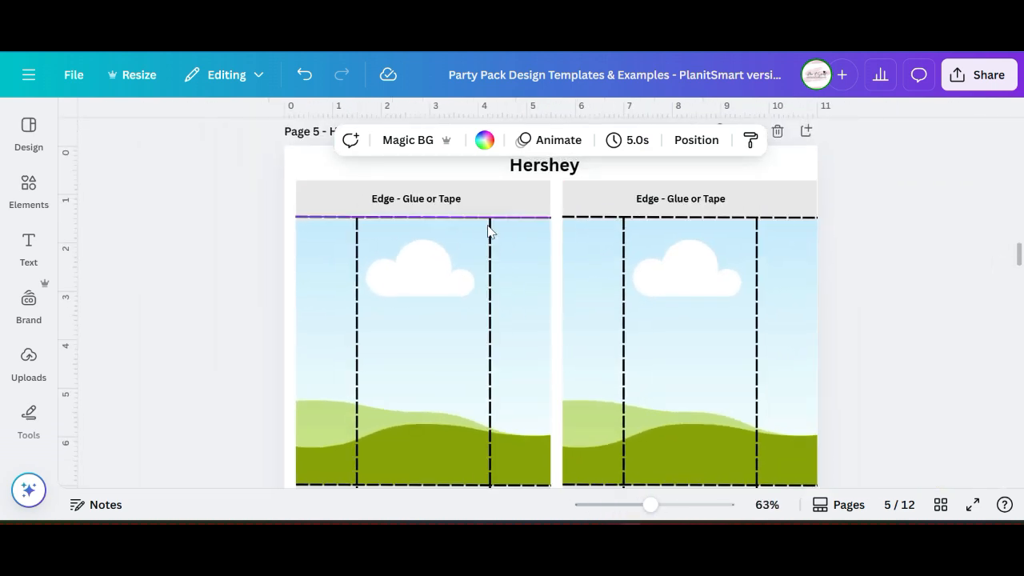
pyautogui.click(484, 218)
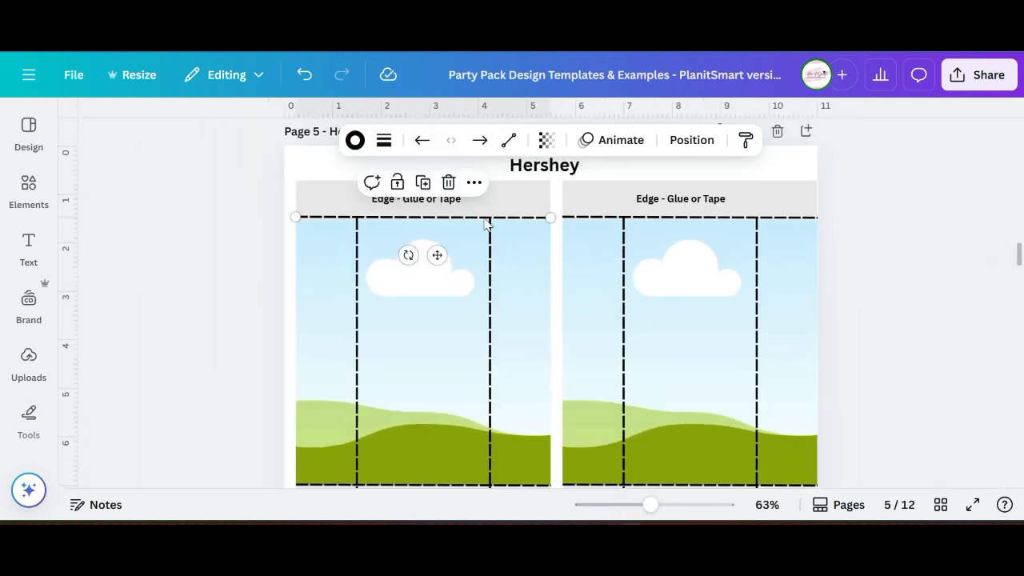
pyautogui.click(451, 183)
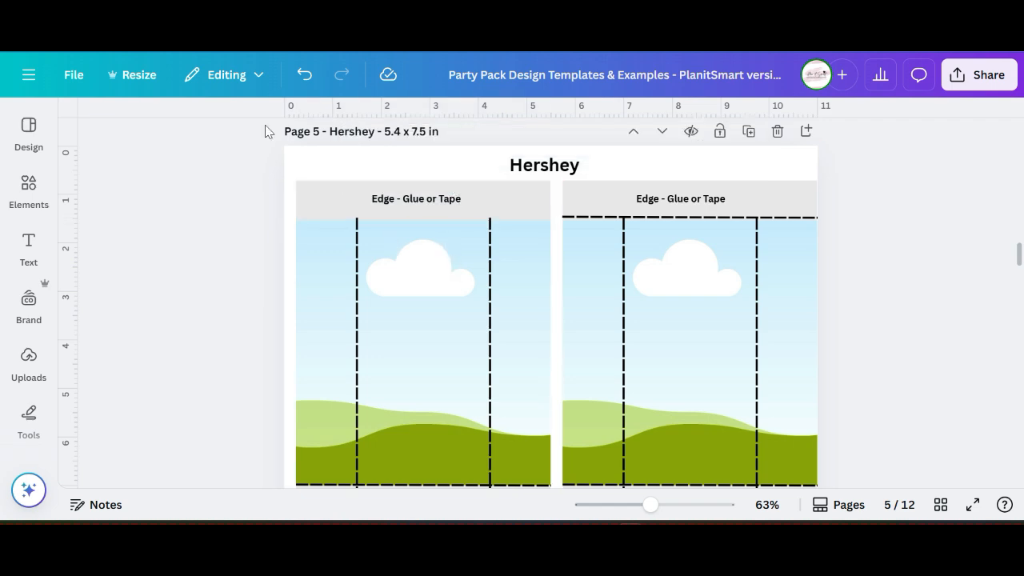
pyautogui.click(304, 74)
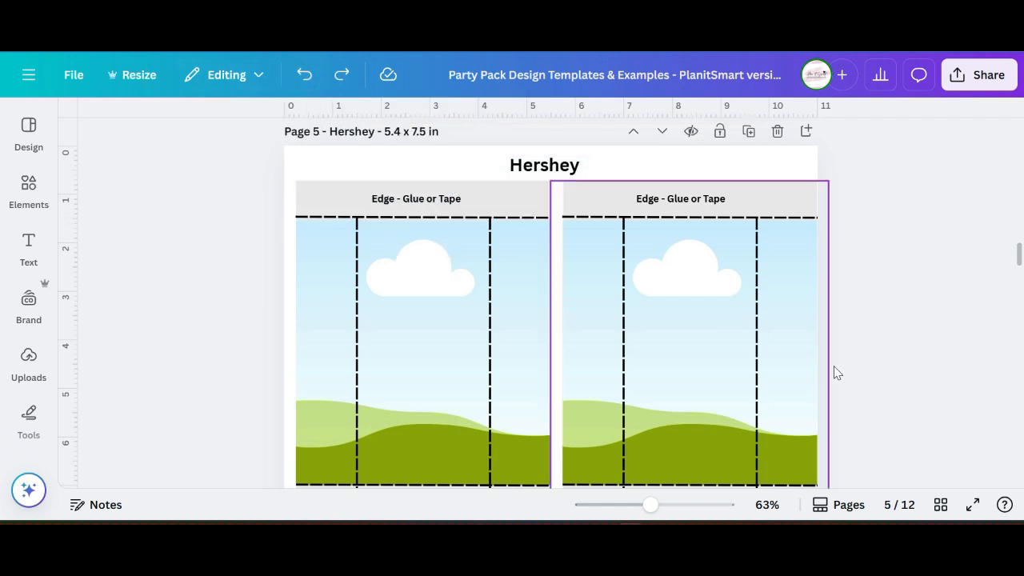
# Review the template pages after the Hershey wrapper, including the page 6 wrap layout, the drag-and-drop mockups and the Caprisun example.
pyautogui.scroll(-4, 840, 358)
pyautogui.scroll(-7, 836, 359)
pyautogui.scroll(6, 503, 245)
pyautogui.scroll(-1, 498, 261)
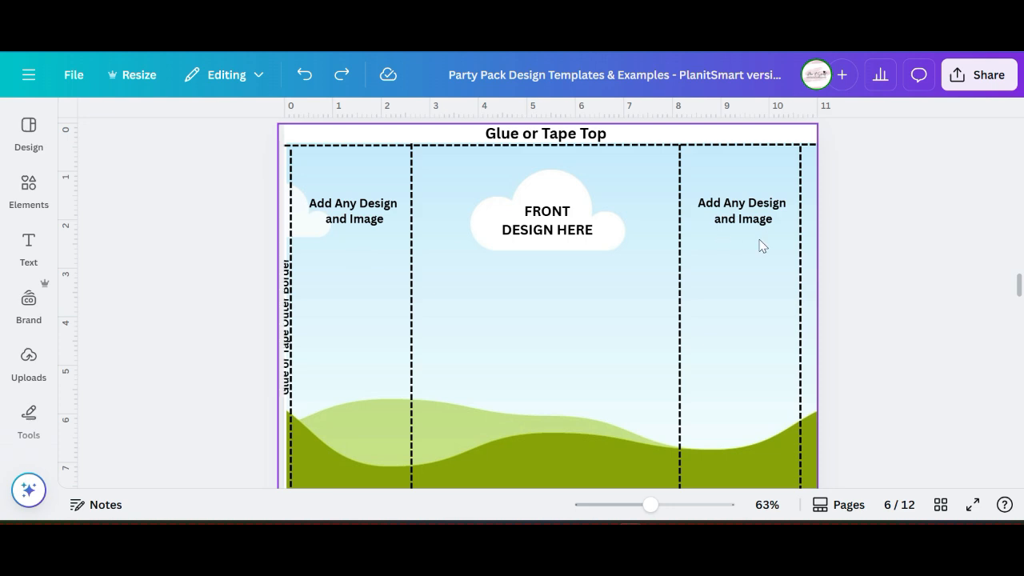
pyautogui.scroll(-8, 817, 314)
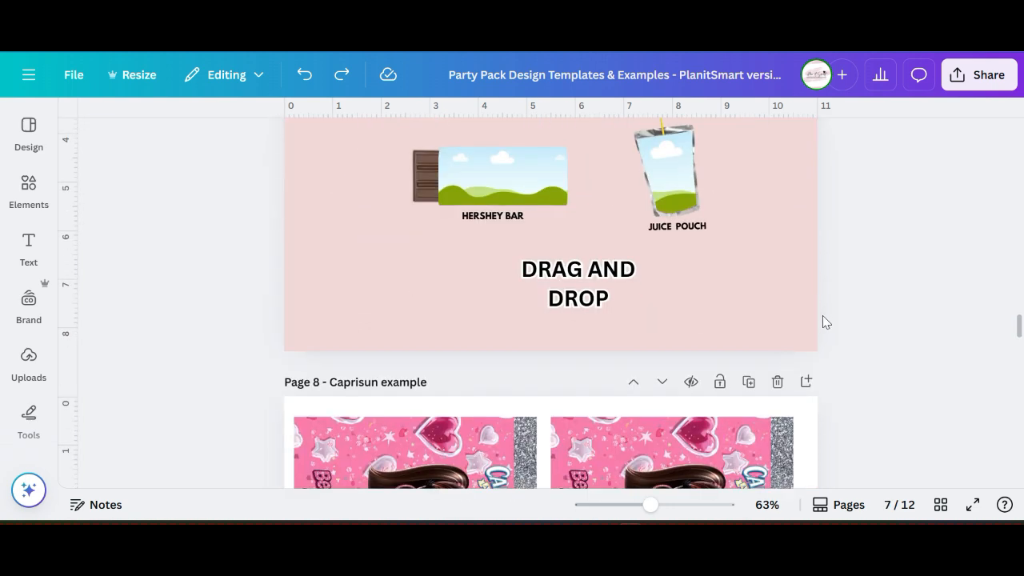
# Review the page 7 party favor mockups and the Caprisun, Pringles, water bottle, Hershey and chip bag examples on pages 8 to 12.
pyautogui.scroll(3, 822, 320)
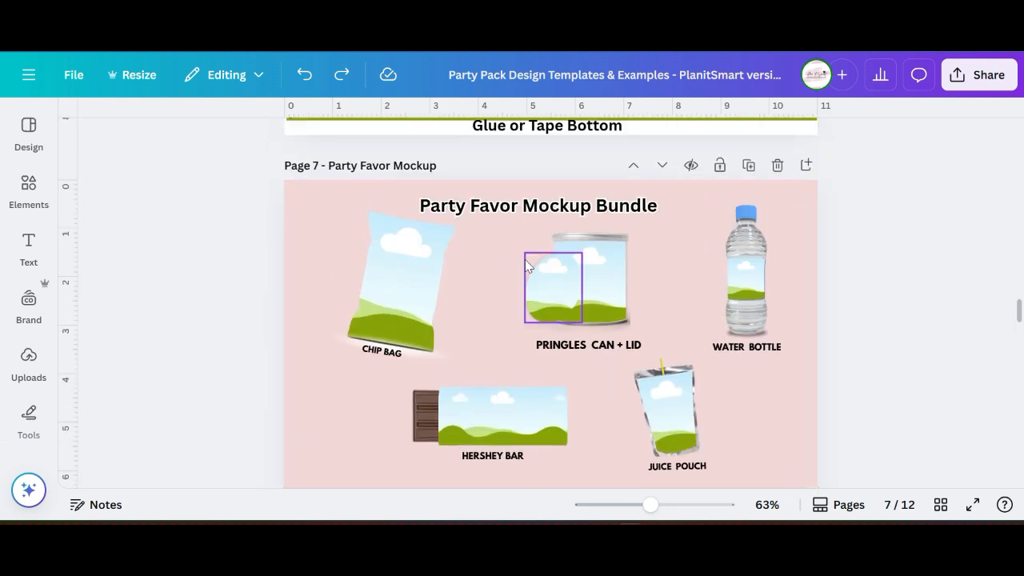
pyautogui.scroll(-4, 616, 298)
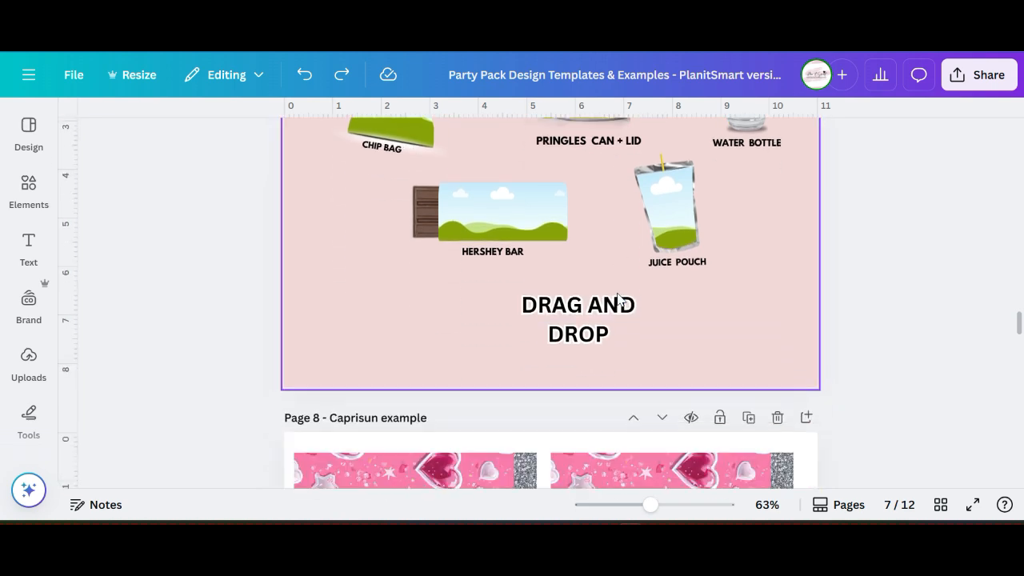
pyautogui.scroll(-1, 617, 300)
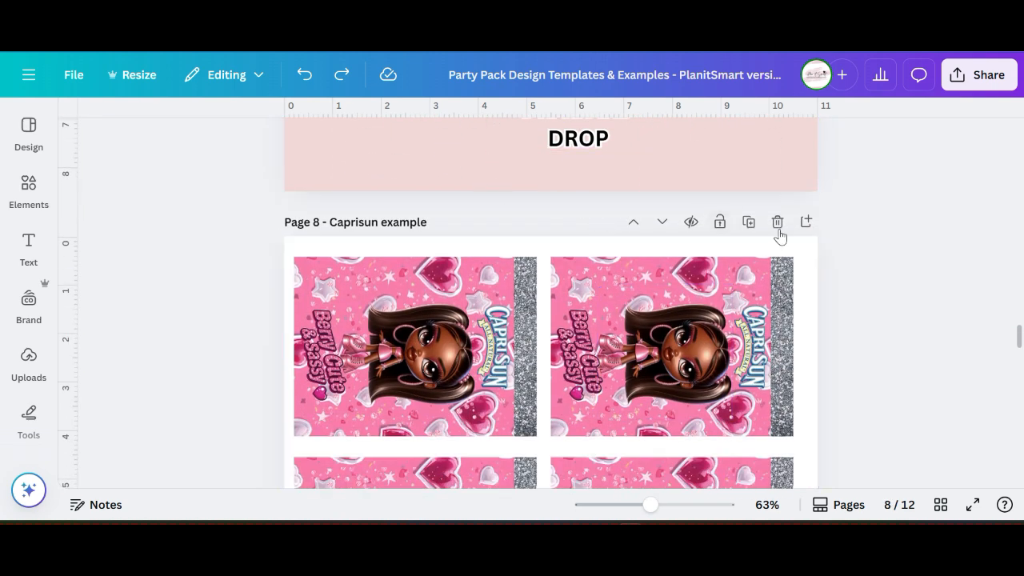
pyautogui.scroll(-2, 772, 248)
pyautogui.scroll(-2, 689, 260)
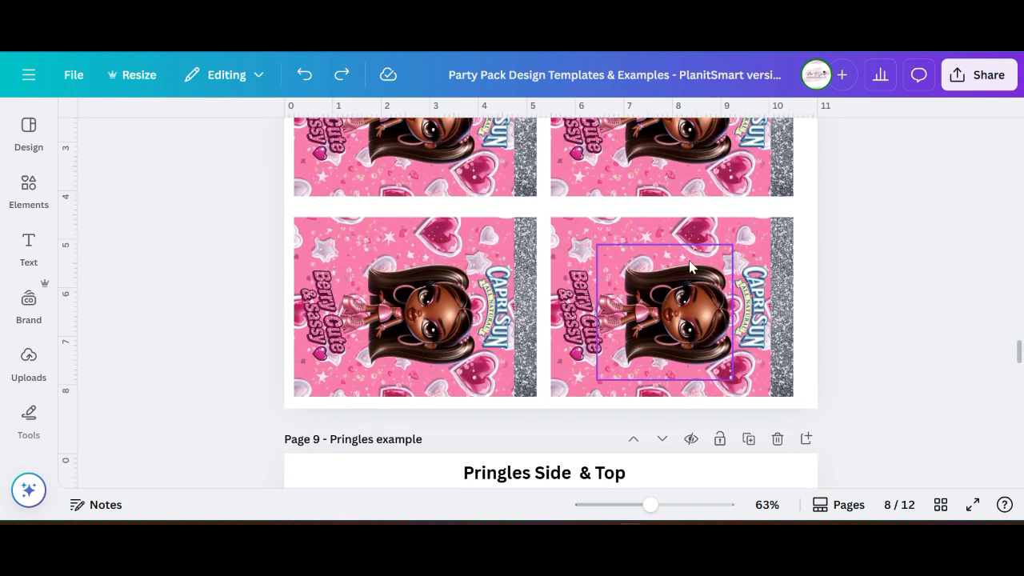
pyautogui.scroll(-10, 582, 338)
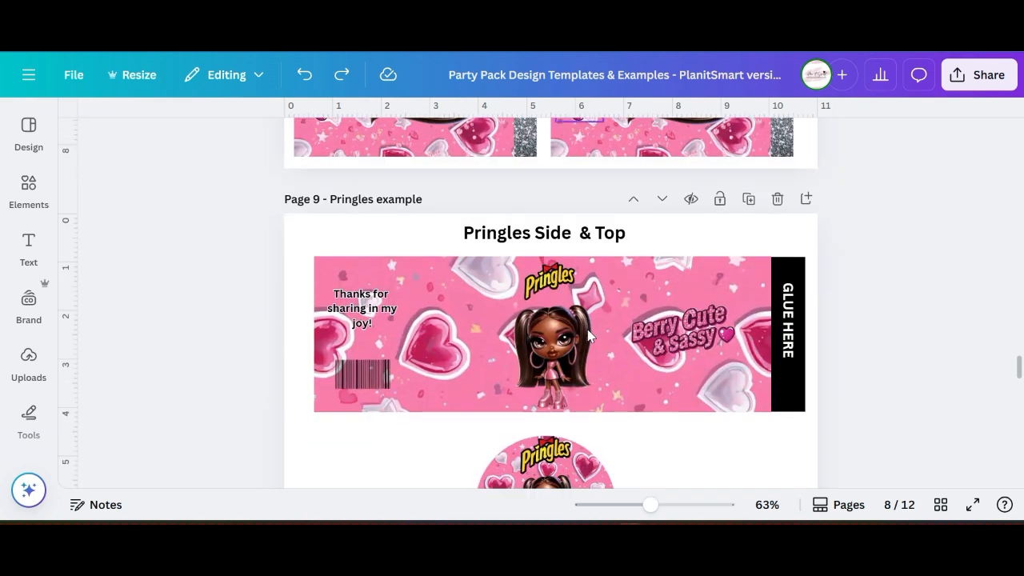
pyautogui.scroll(7, 593, 318)
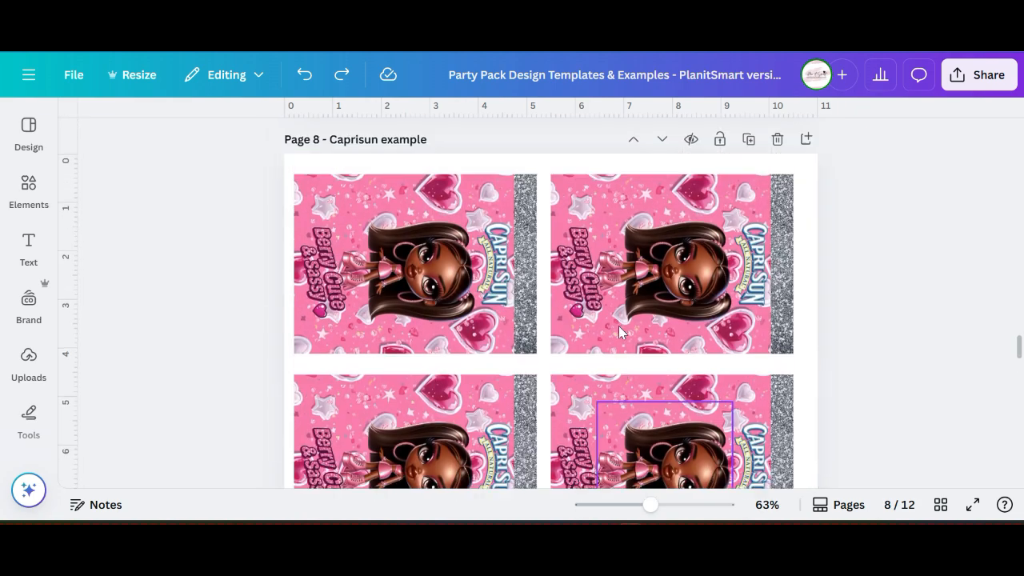
pyautogui.scroll(-6, 619, 325)
pyautogui.scroll(-5, 620, 340)
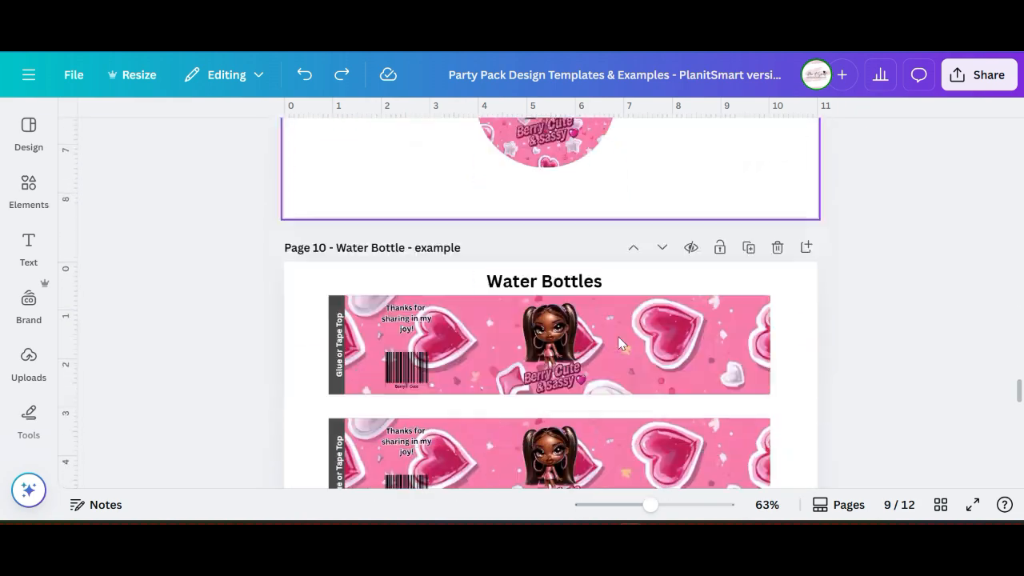
pyautogui.scroll(-7, 619, 343)
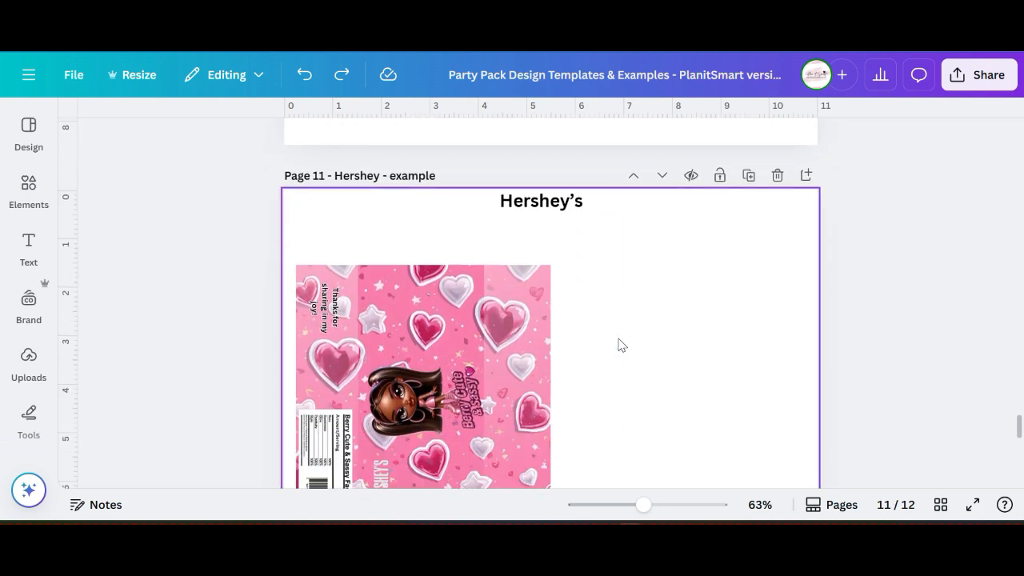
pyautogui.scroll(-6, 622, 345)
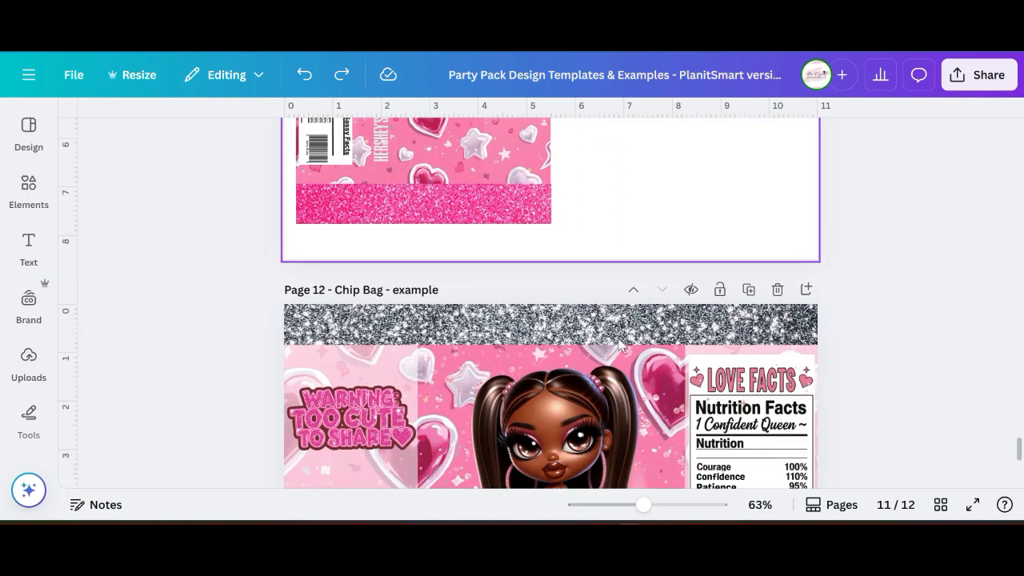
pyautogui.scroll(-2, 620, 344)
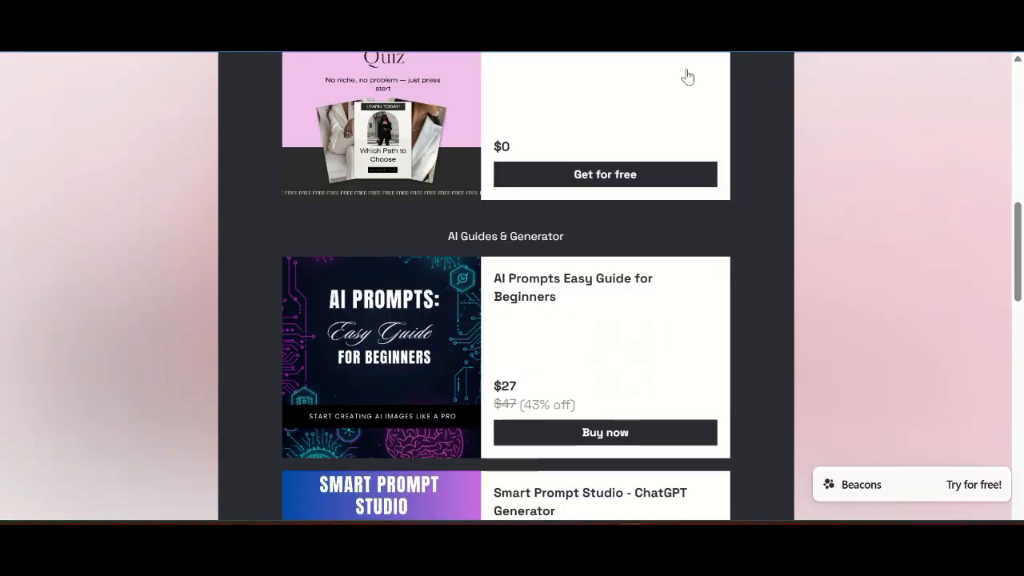
# In the PlanitSmart web store, look through the AI Guides & Generator products as far as the AI Prompts Guide + Smart Prompt Generator bundle.
pyautogui.scroll(-6, 592, 354)
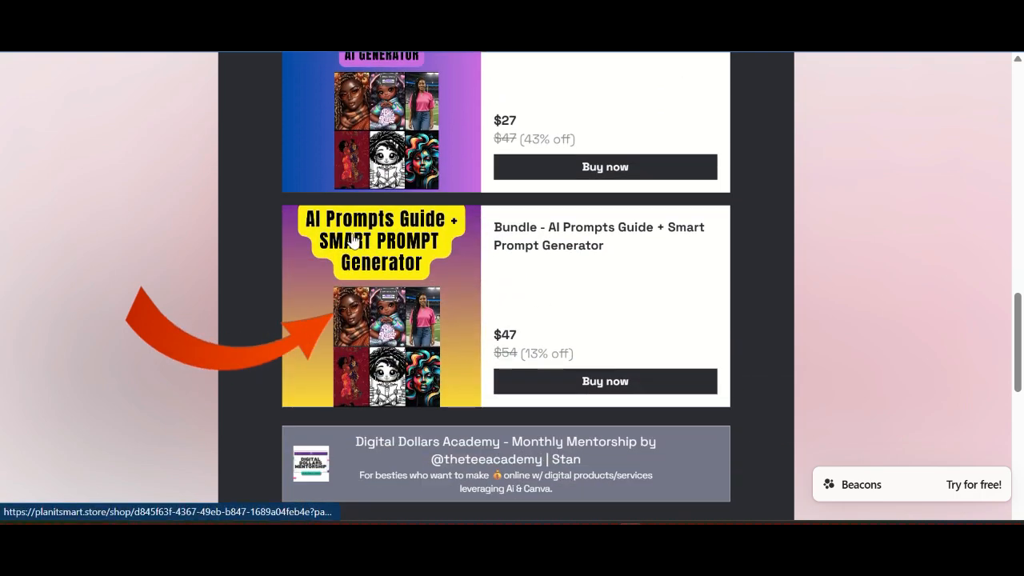